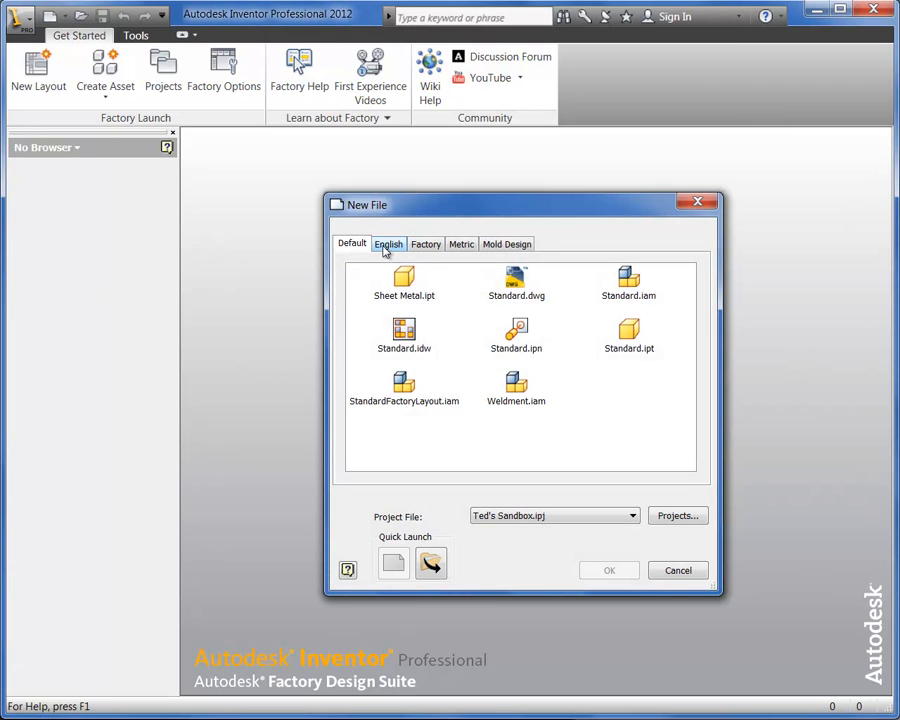
Review the inch and millimetre factory layout templates available for a new file, and close the dialog without creating one
{"action": "left_click", "coordinate": [425, 246]}
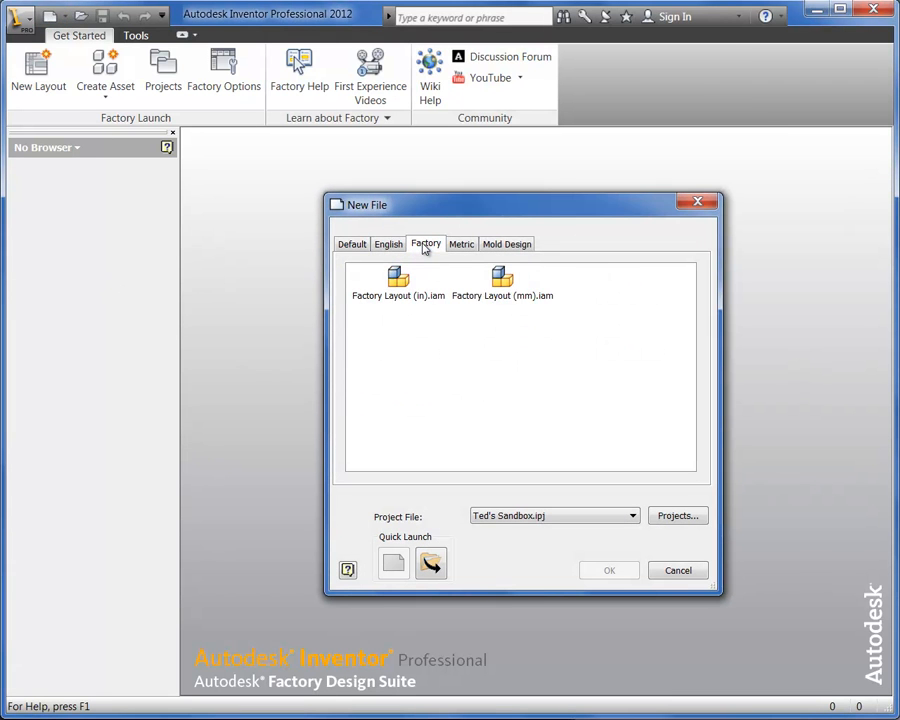
{"action": "left_click", "coordinate": [398, 300]}
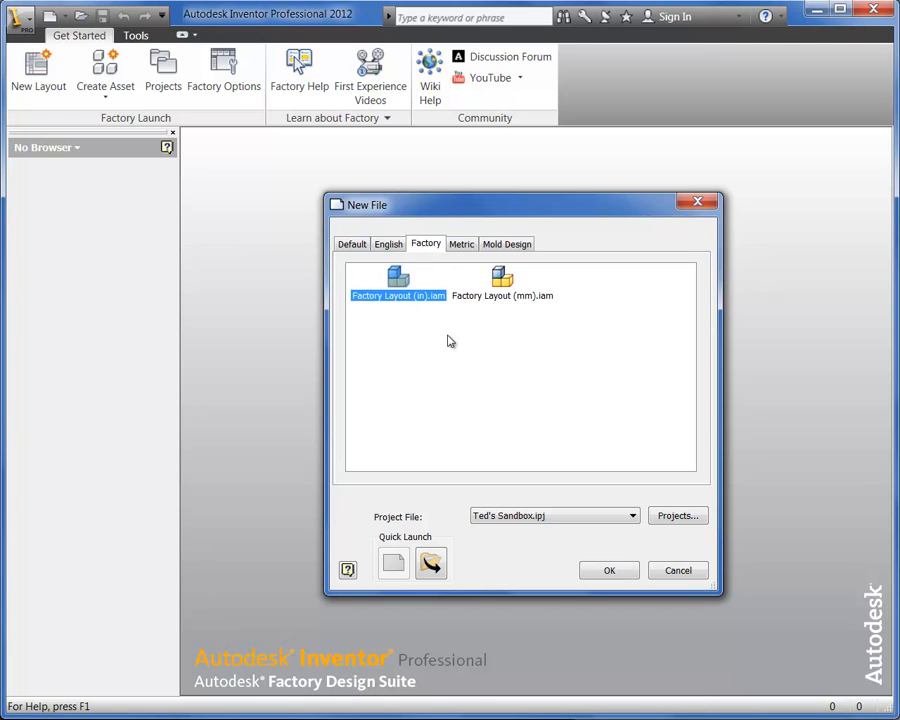
{"action": "left_click", "coordinate": [506, 303]}
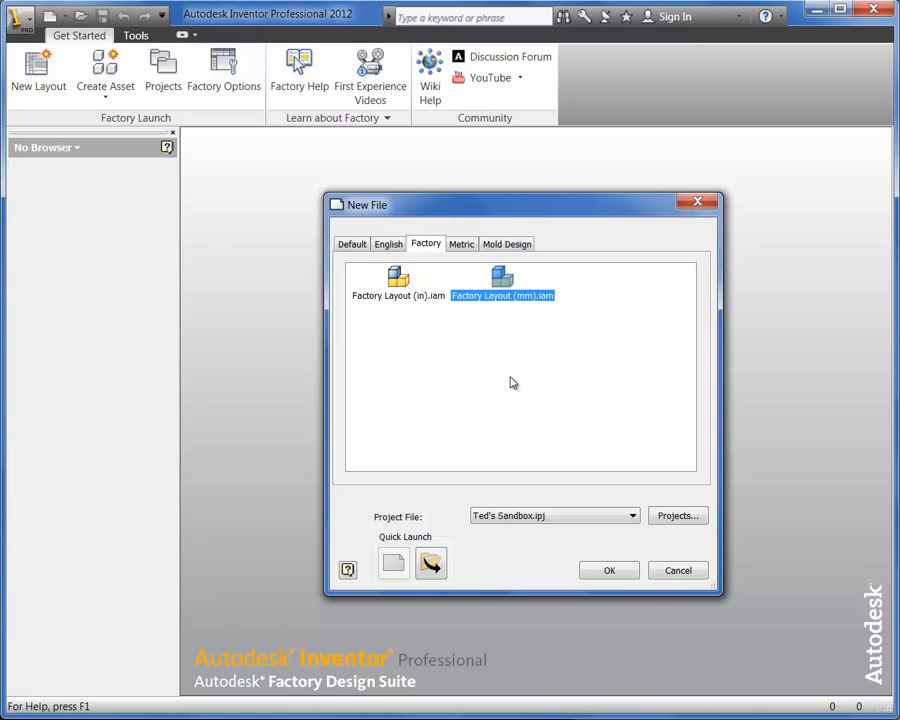
{"action": "left_click", "coordinate": [675, 574]}
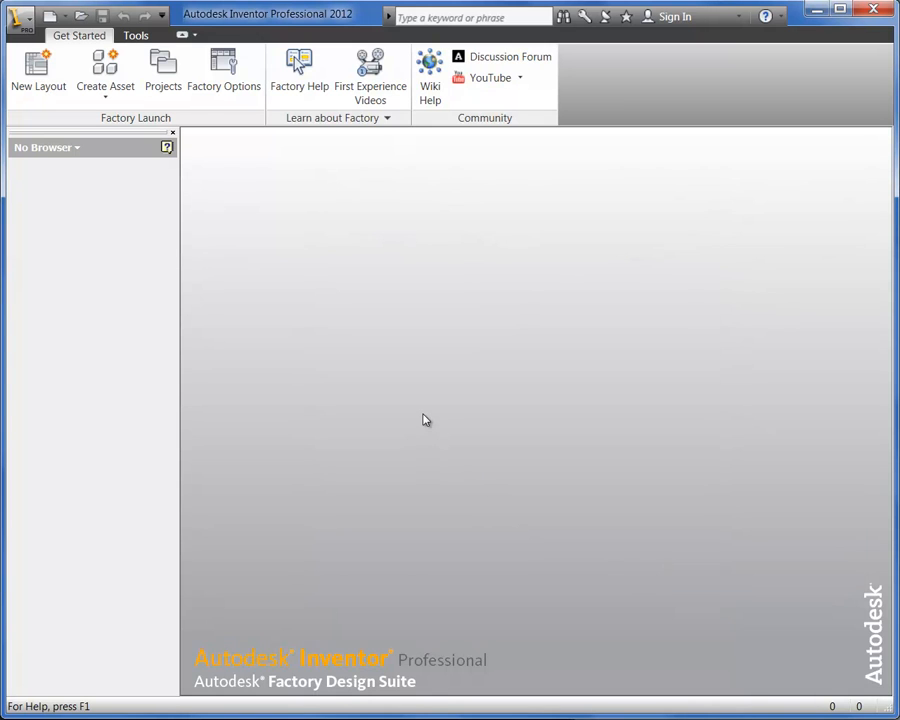
Examine the default template settings in Factory Options and the inch and millimetre layout templates selectable as default, leaving the settings as they are
{"action": "left_click", "coordinate": [205, 75]}
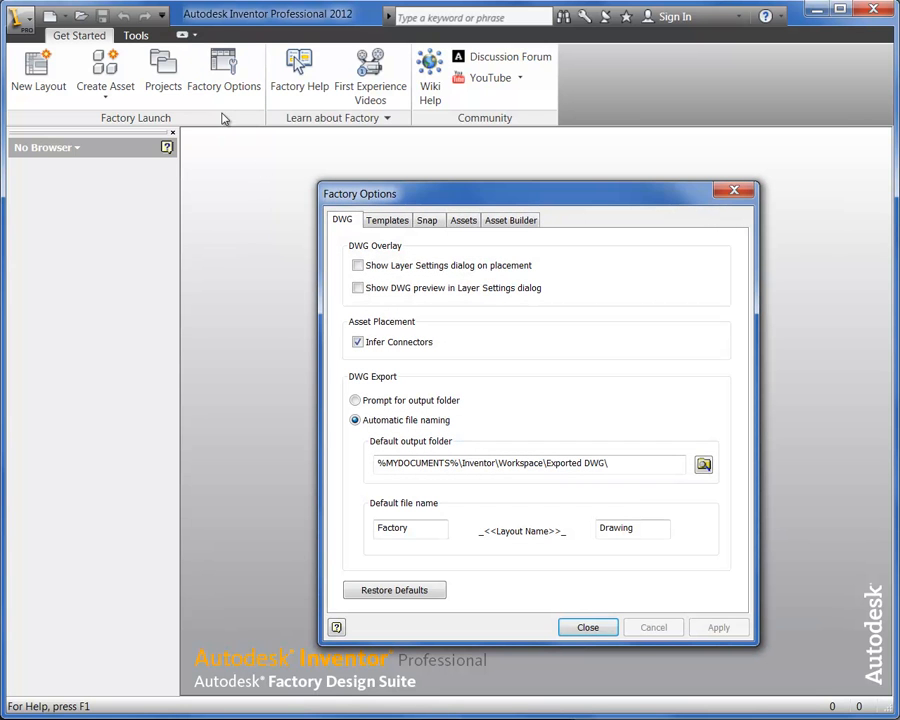
{"action": "left_click", "coordinate": [387, 222]}
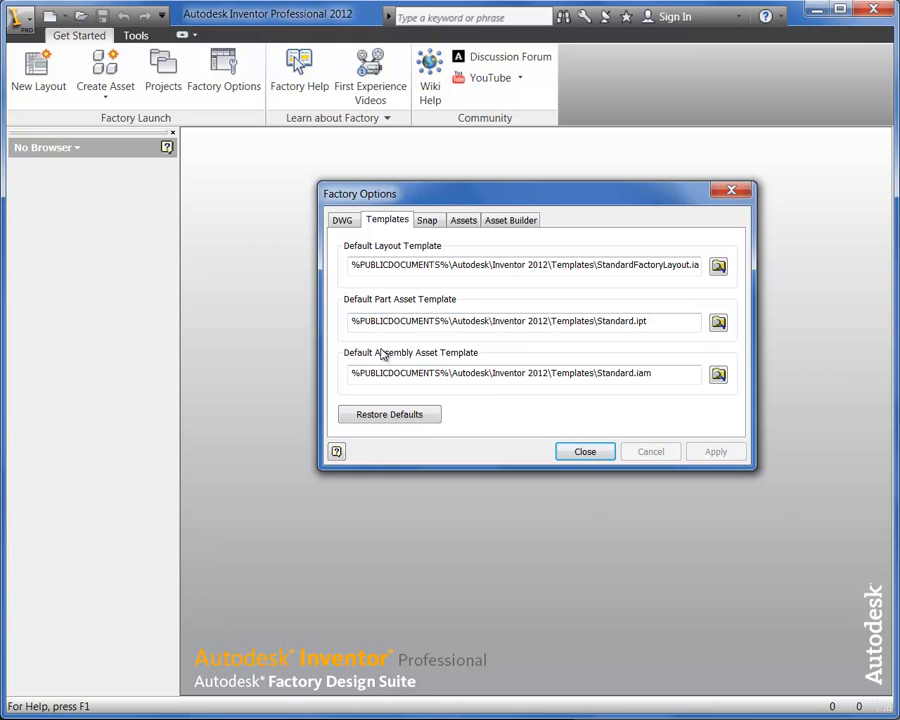
{"action": "left_click", "coordinate": [719, 266]}
{"action": "double_click", "coordinate": [446, 251]}
{"action": "left_click", "coordinate": [460, 235]}
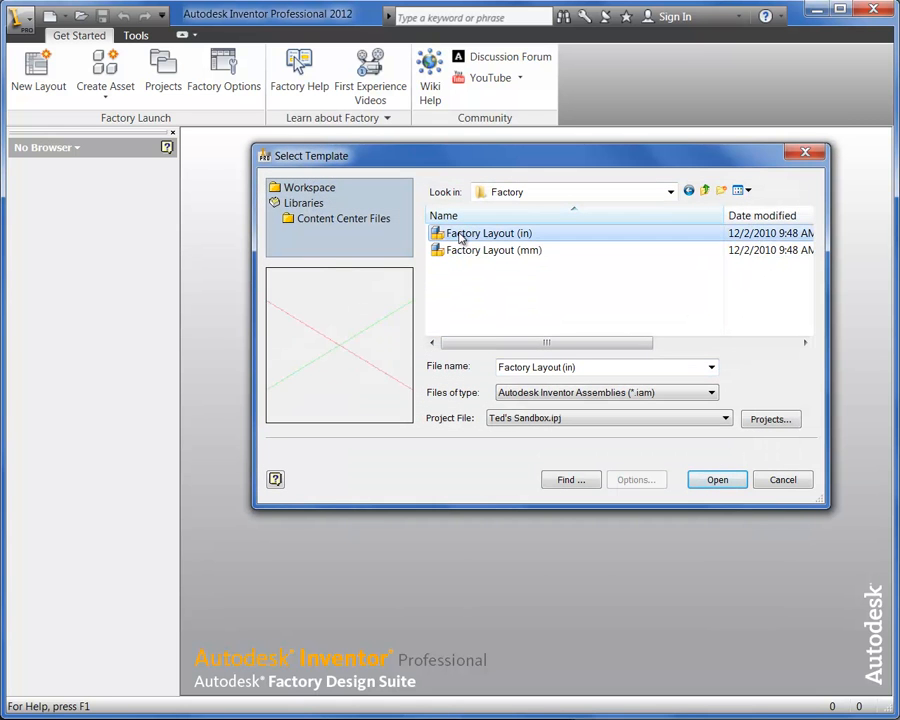
{"action": "left_click", "coordinate": [459, 254]}
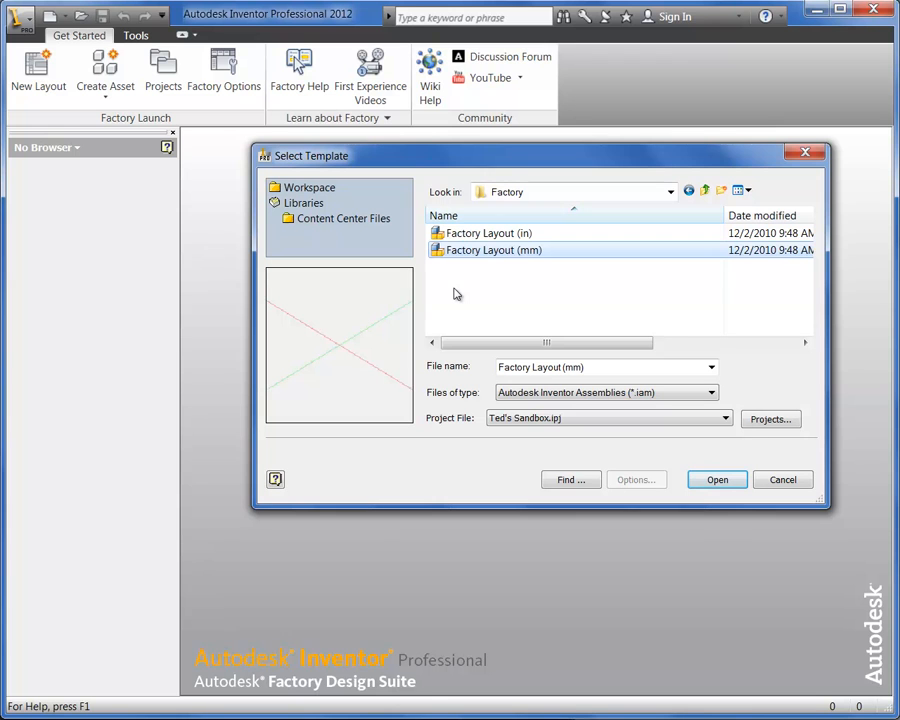
{"action": "left_click", "coordinate": [776, 485]}
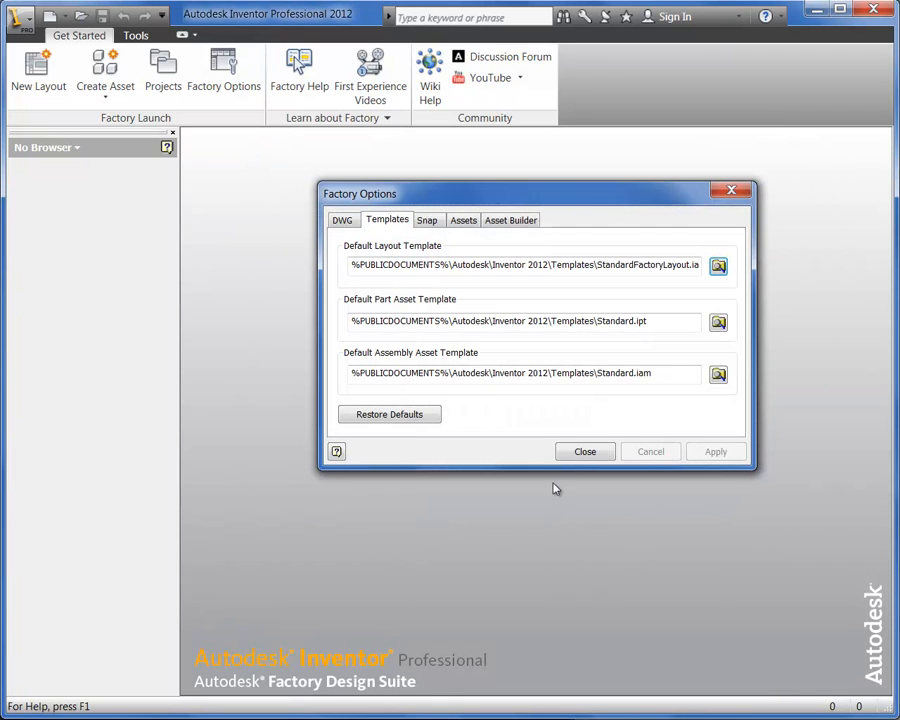
{"action": "left_click", "coordinate": [582, 451]}
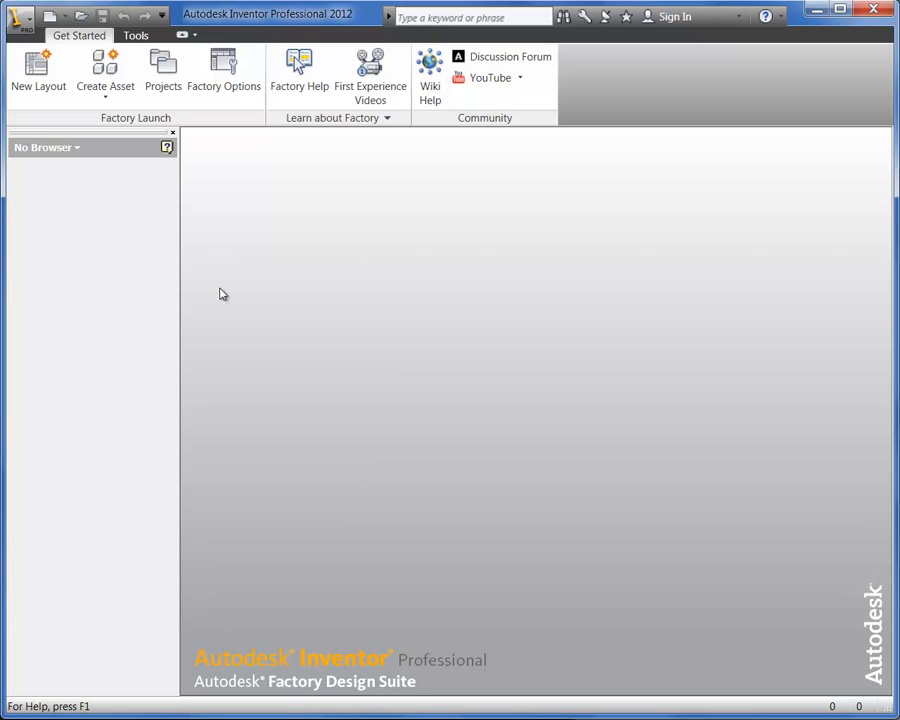
Create a new factory layout from the default template and enlarge the asset browser's height to show more asset categories
{"action": "left_click", "coordinate": [45, 80]}
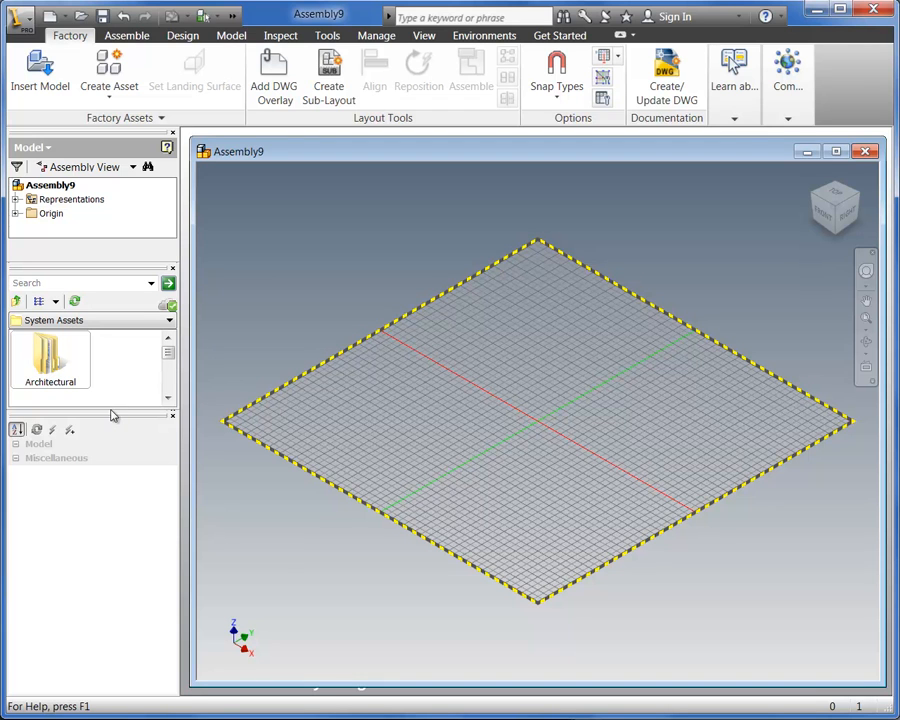
{"action": "left_click_drag", "start_coordinate": [110, 410], "coordinate": [78, 603]}
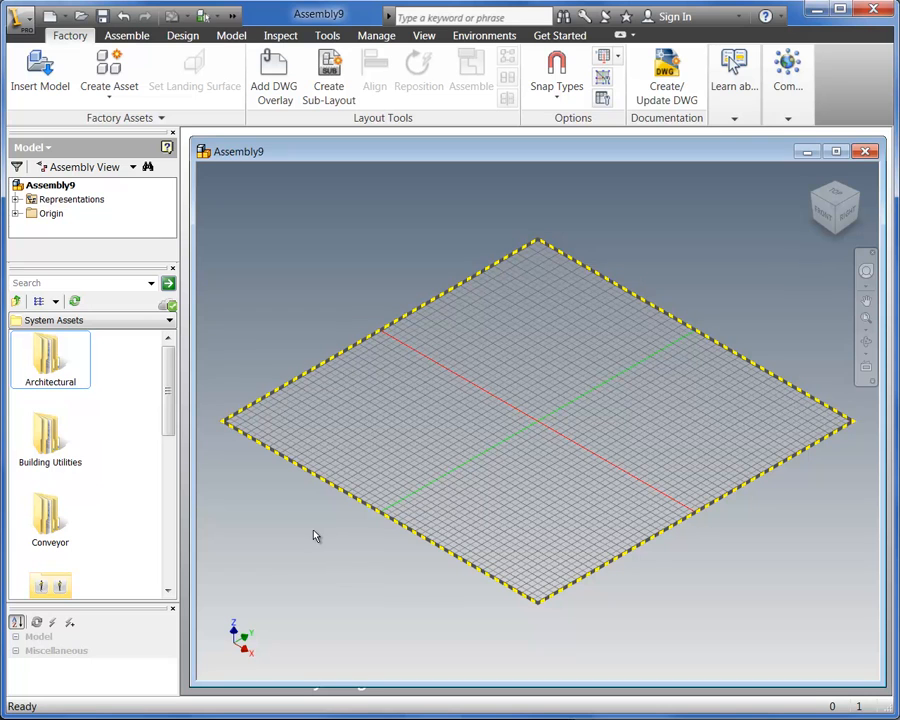
Examine the available snap types and the snap settings in Factory Options, and discard any changes
{"action": "left_click", "coordinate": [546, 100]}
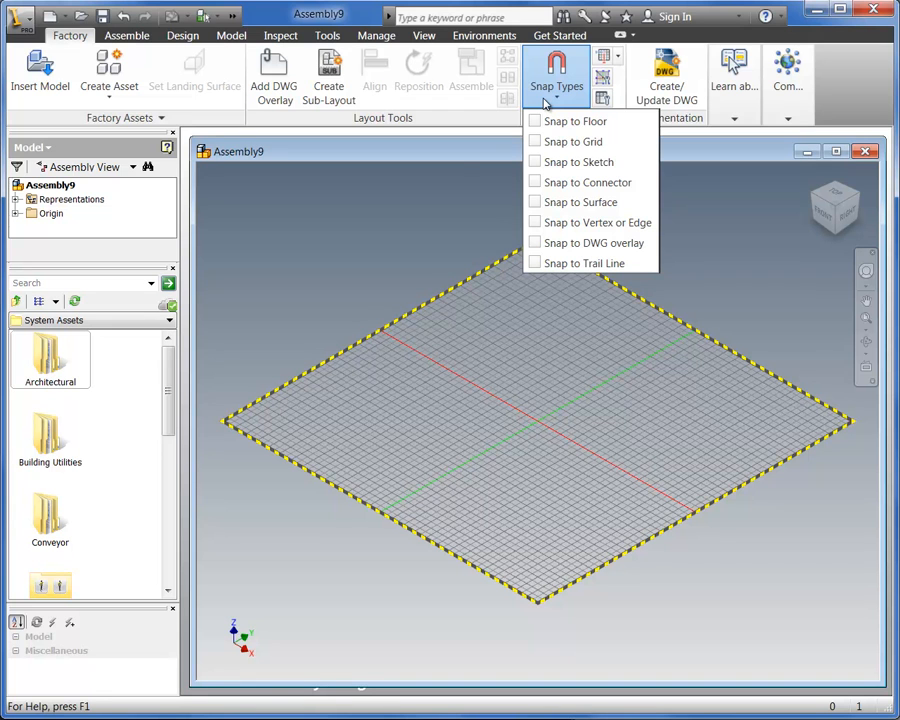
{"action": "left_click", "coordinate": [421, 232]}
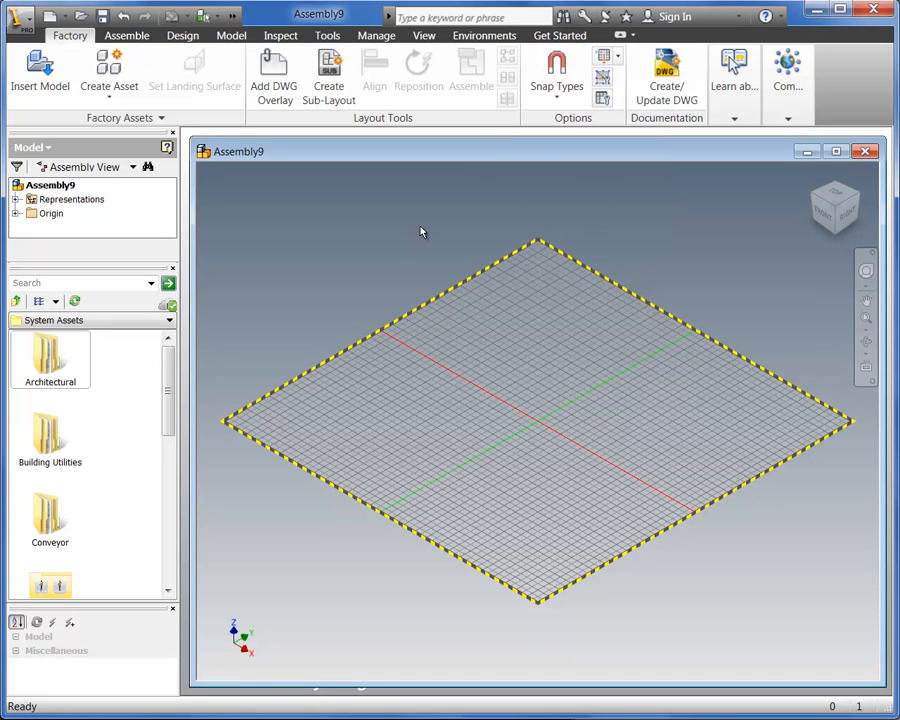
{"action": "left_click", "coordinate": [599, 102]}
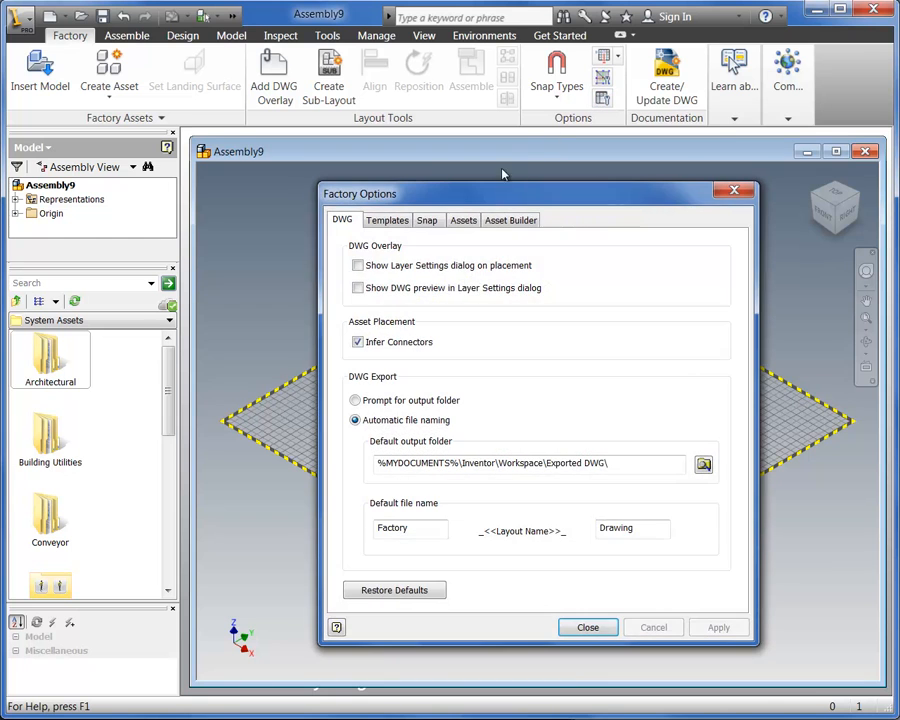
{"action": "left_click", "coordinate": [429, 221]}
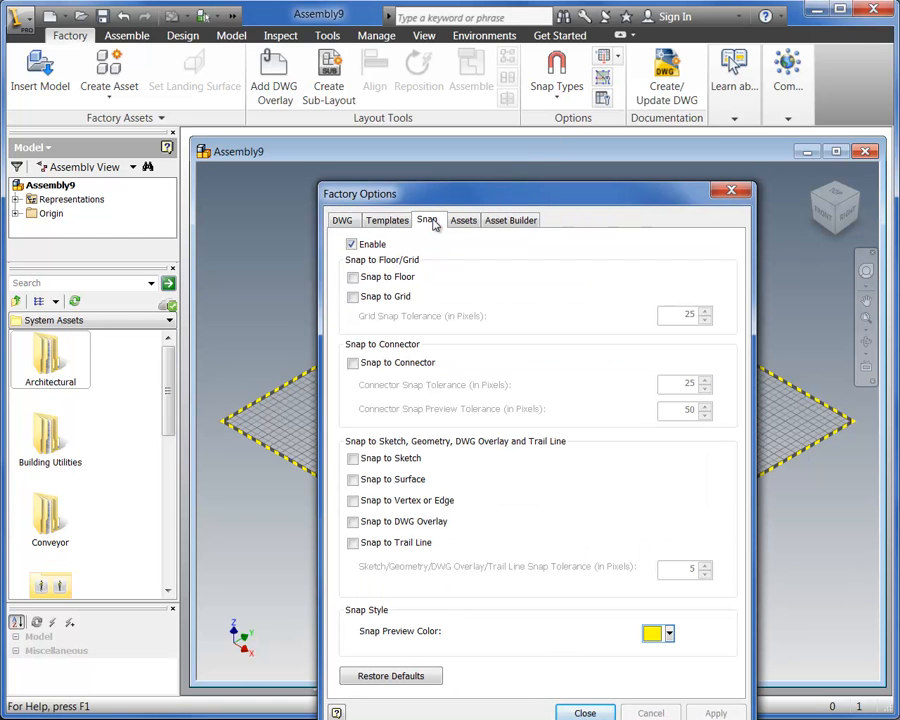
{"action": "left_click", "coordinate": [353, 245]}
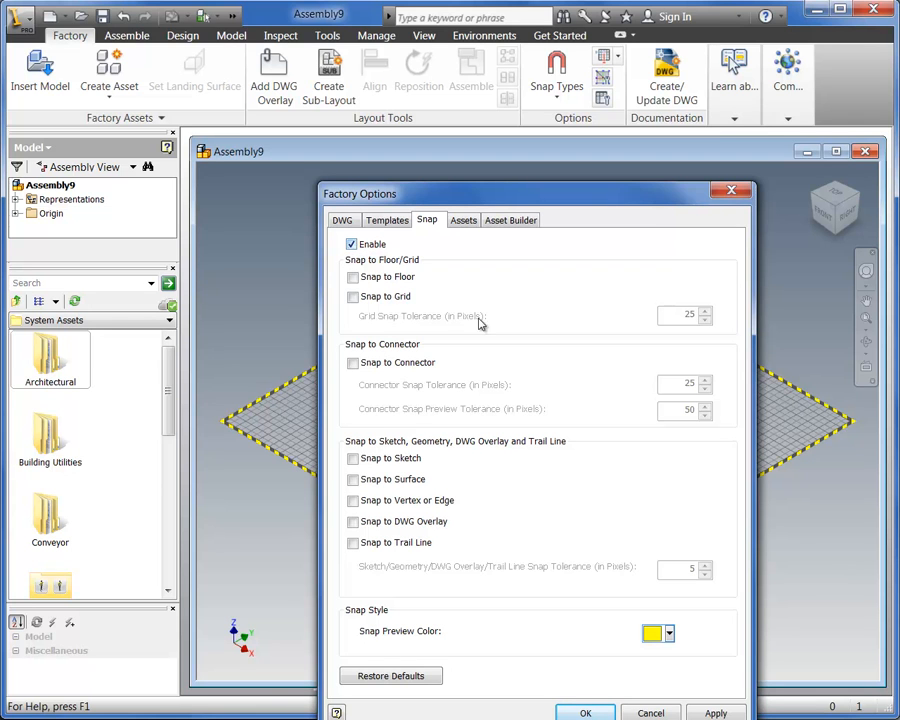
{"action": "left_click", "coordinate": [632, 714]}
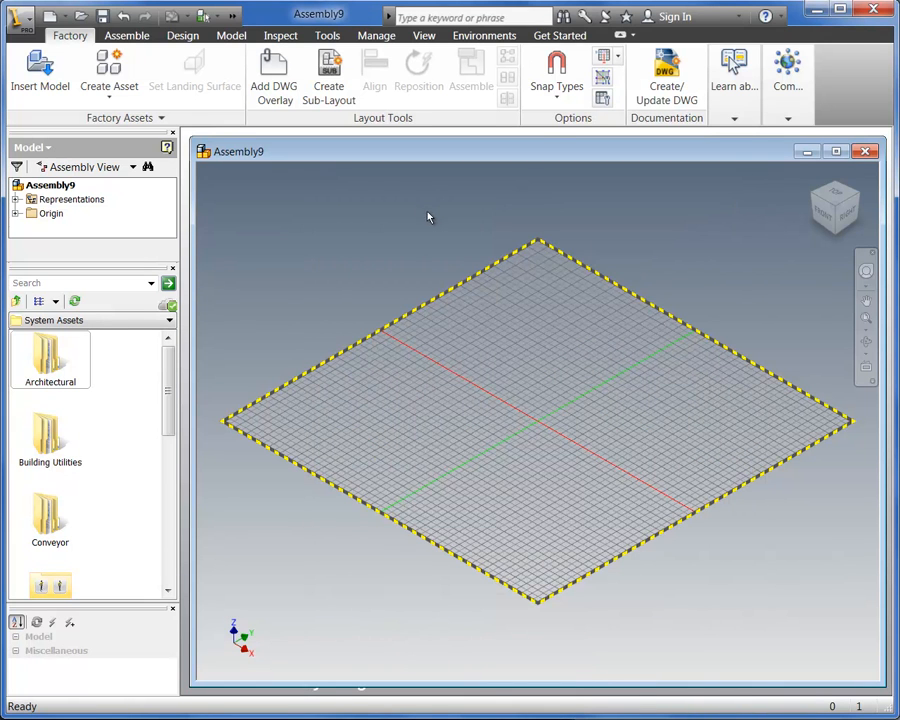
Enable the Snap to Floor and Snap to Grid snap types for the layout
{"action": "left_click", "coordinate": [567, 106]}
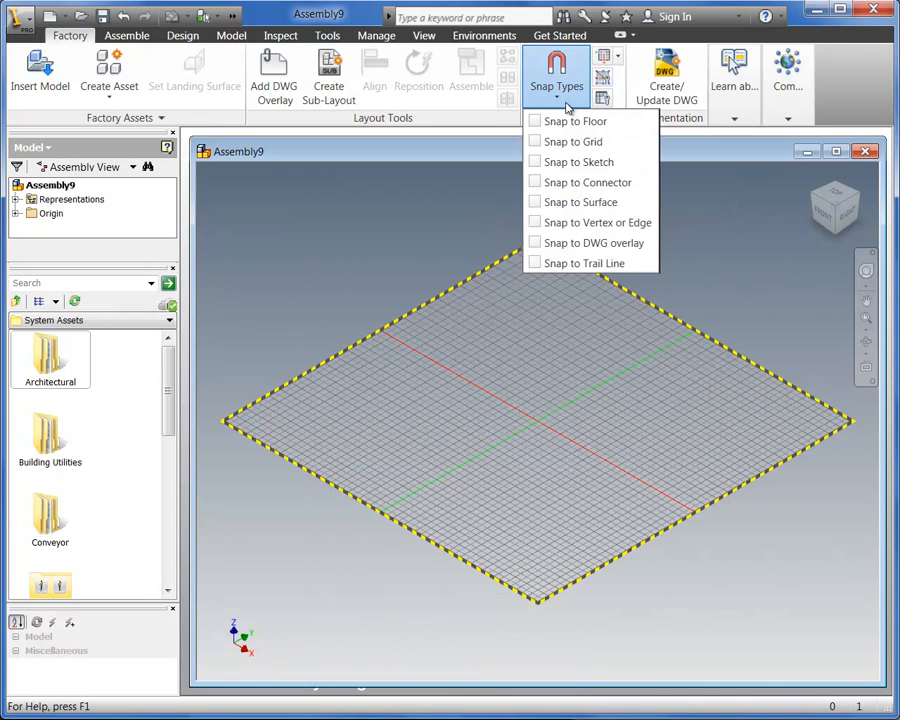
{"action": "left_click", "coordinate": [535, 121]}
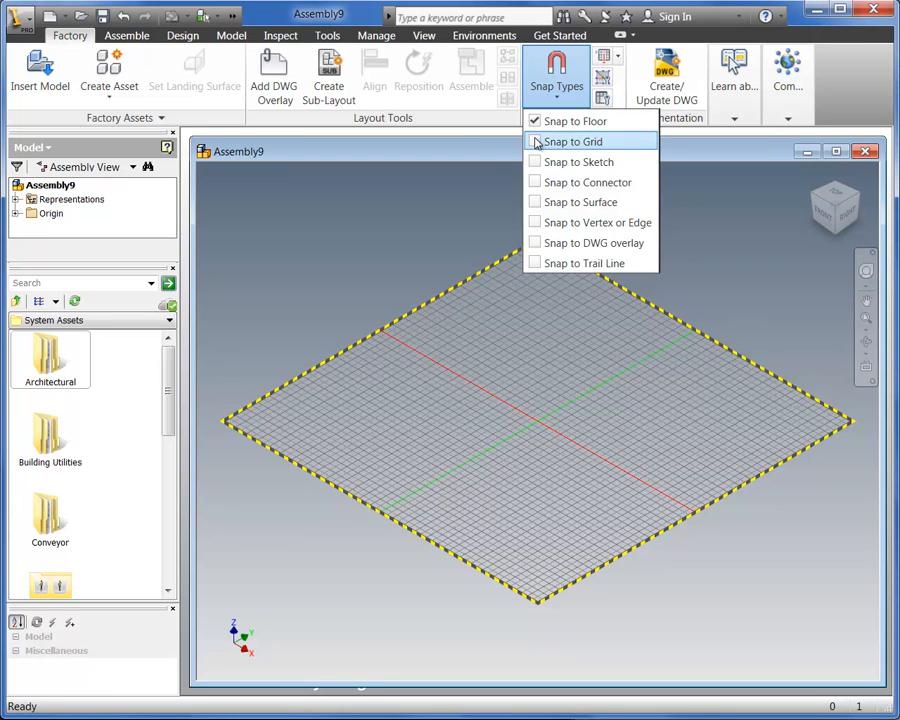
{"action": "left_click", "coordinate": [535, 142]}
{"action": "left_click", "coordinate": [433, 205]}
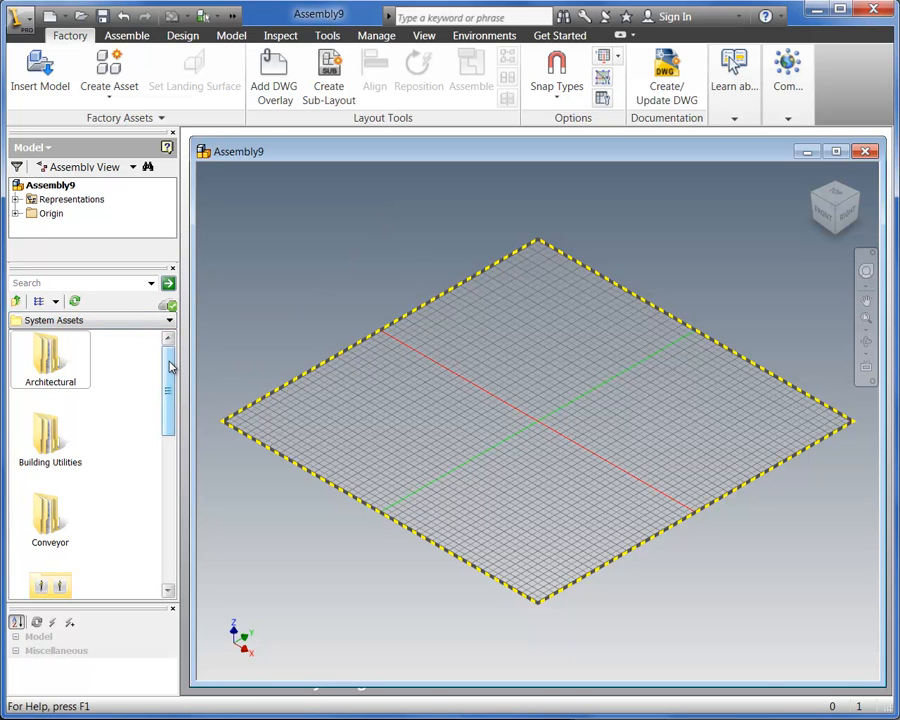
Open the Material Handling category of the system assets and locate the Lift Table asset
{"action": "left_click_drag", "start_coordinate": [170, 367], "coordinate": [143, 447]}
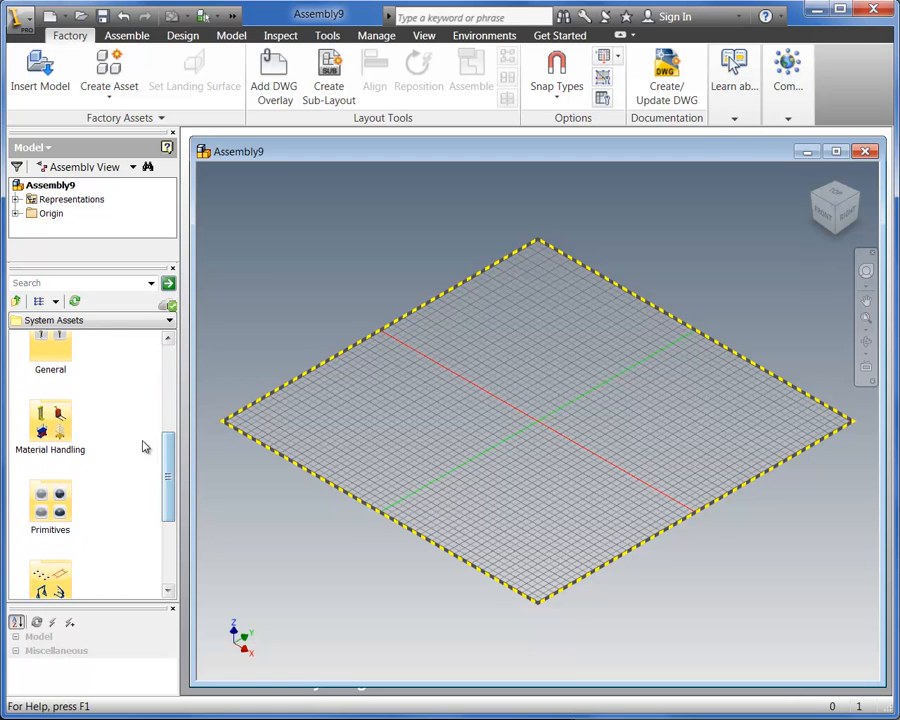
{"action": "double_click", "coordinate": [52, 428]}
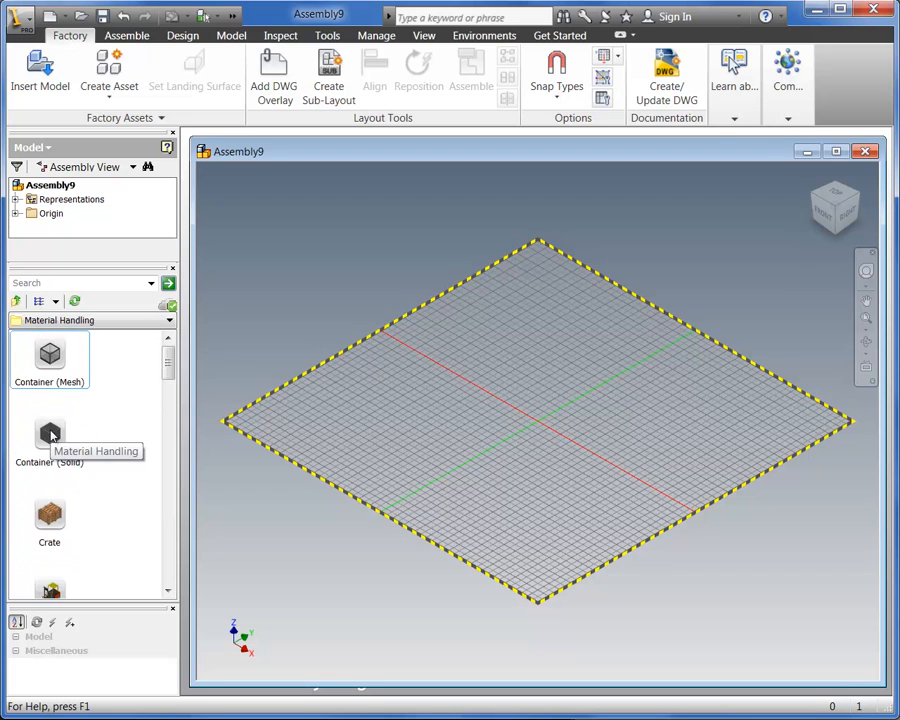
{"action": "scroll", "coordinate": [158, 405], "scroll_direction": "down", "scroll_amount": 3}
{"action": "scroll", "coordinate": [158, 410], "scroll_direction": "down", "scroll_amount": 2}
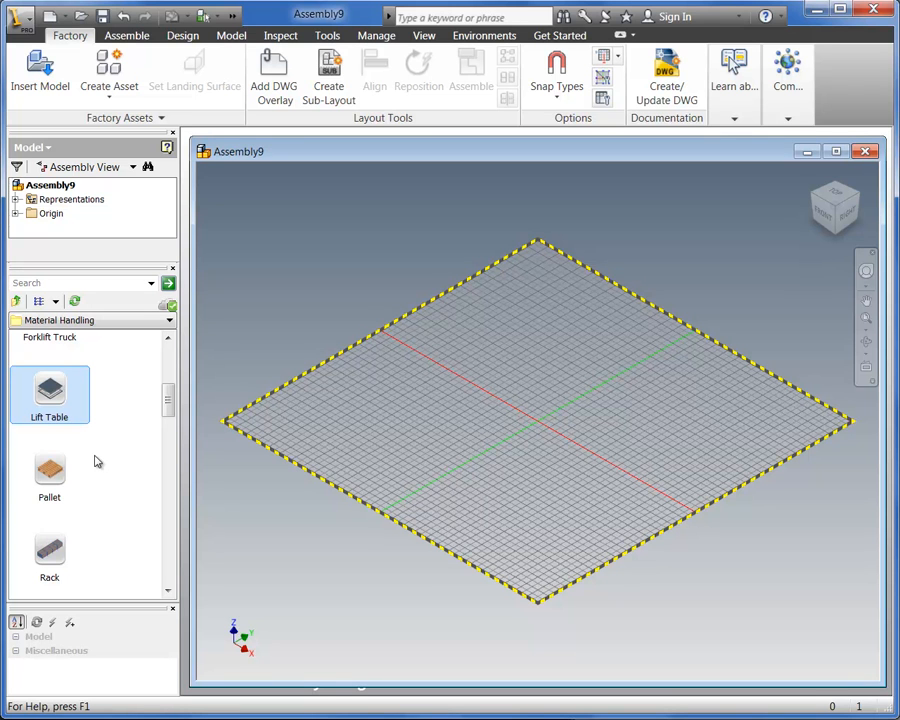
Preview the Lift Table asset in 3D from different angles and distances, and close the preview
{"action": "right_click", "coordinate": [64, 407]}
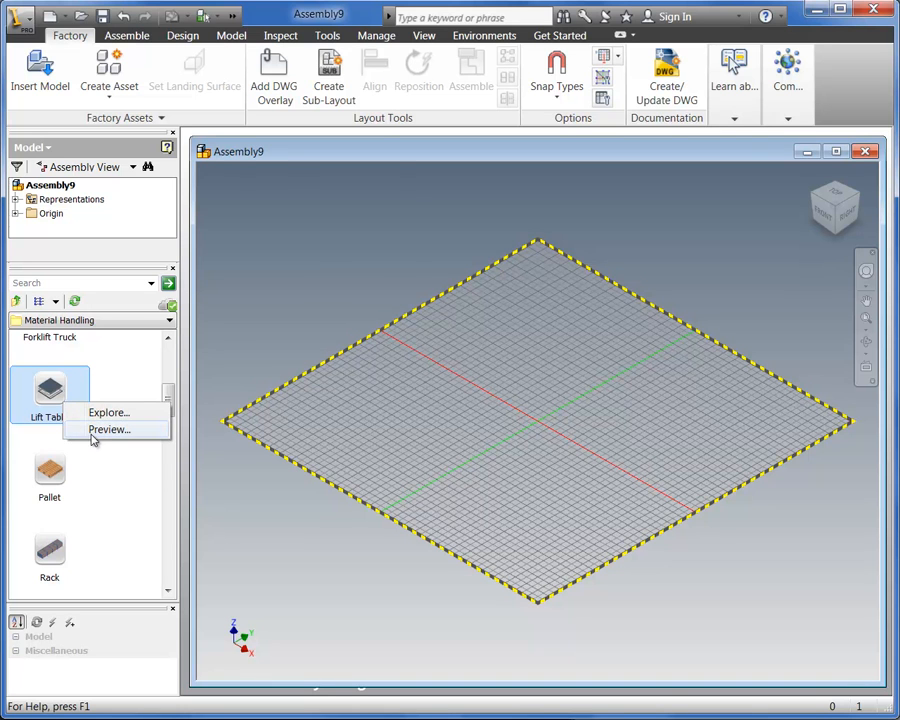
{"action": "left_click", "coordinate": [96, 430]}
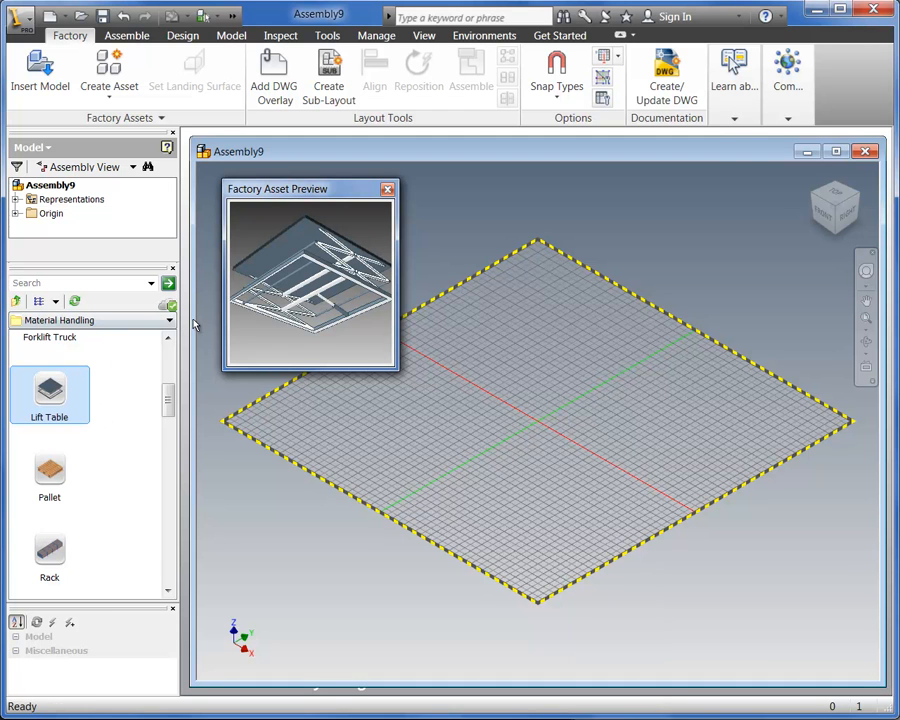
{"action": "left_click_drag", "start_coordinate": [310, 293], "coordinate": [307, 320]}
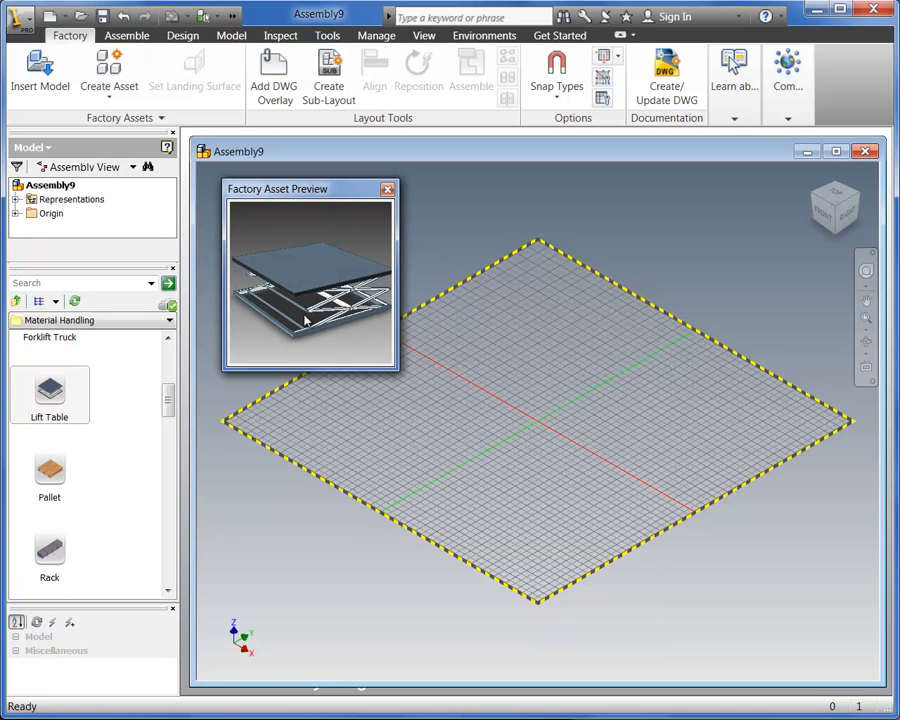
{"action": "scroll", "coordinate": [306, 320], "scroll_direction": "down", "scroll_amount": 5}
{"action": "scroll", "coordinate": [304, 320], "scroll_direction": "up", "scroll_amount": 5}
{"action": "scroll", "coordinate": [302, 320], "scroll_direction": "up", "scroll_amount": 4}
{"action": "scroll", "coordinate": [301, 319], "scroll_direction": "down", "scroll_amount": 5}
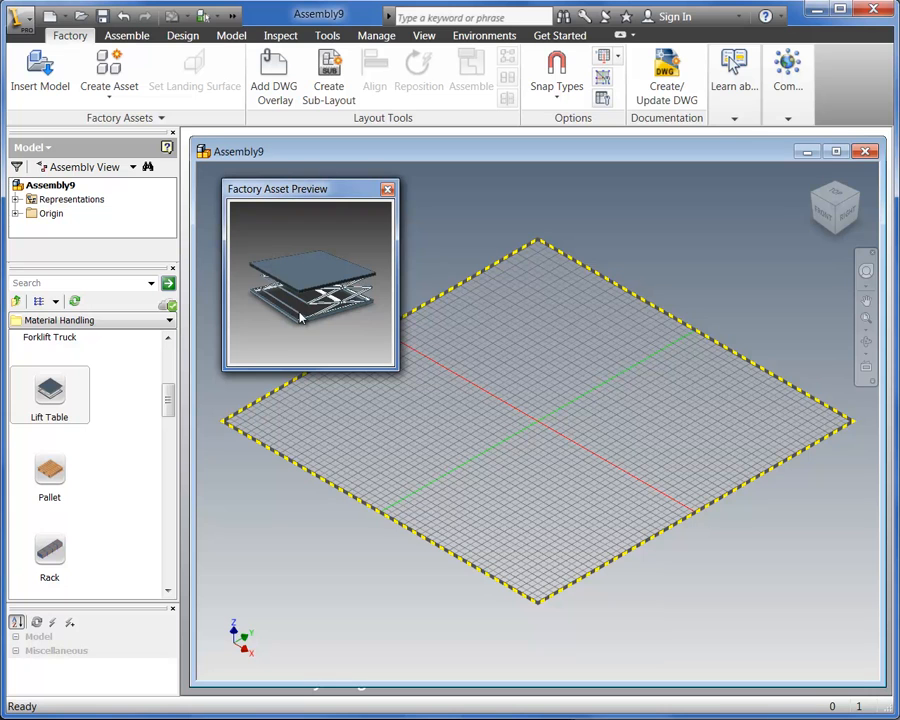
{"action": "left_click", "coordinate": [388, 191]}
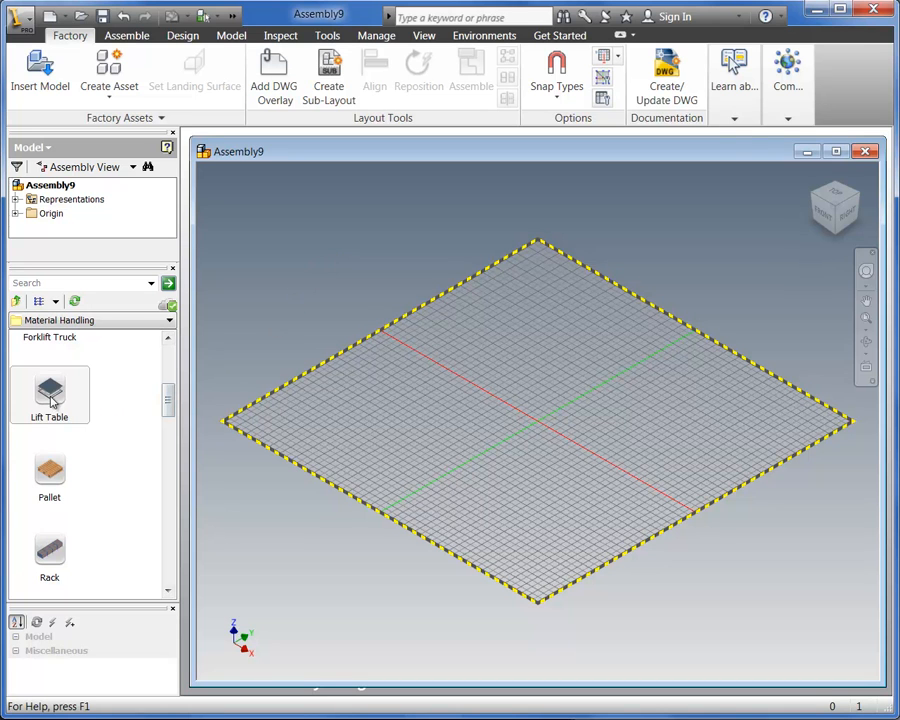
Place a Lift Table asset at a grid intersection on the layout floor with a rotation of 90 degrees
{"action": "left_click_drag", "start_coordinate": [50, 397], "coordinate": [669, 428]}
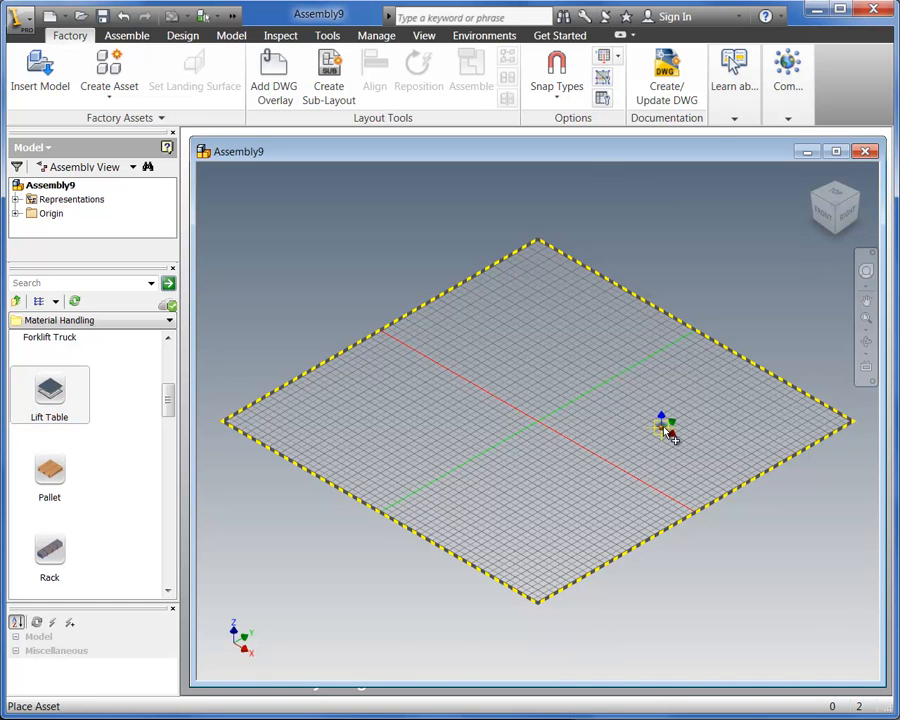
{"action": "scroll", "coordinate": [668, 432], "scroll_direction": "up", "scroll_amount": 5}
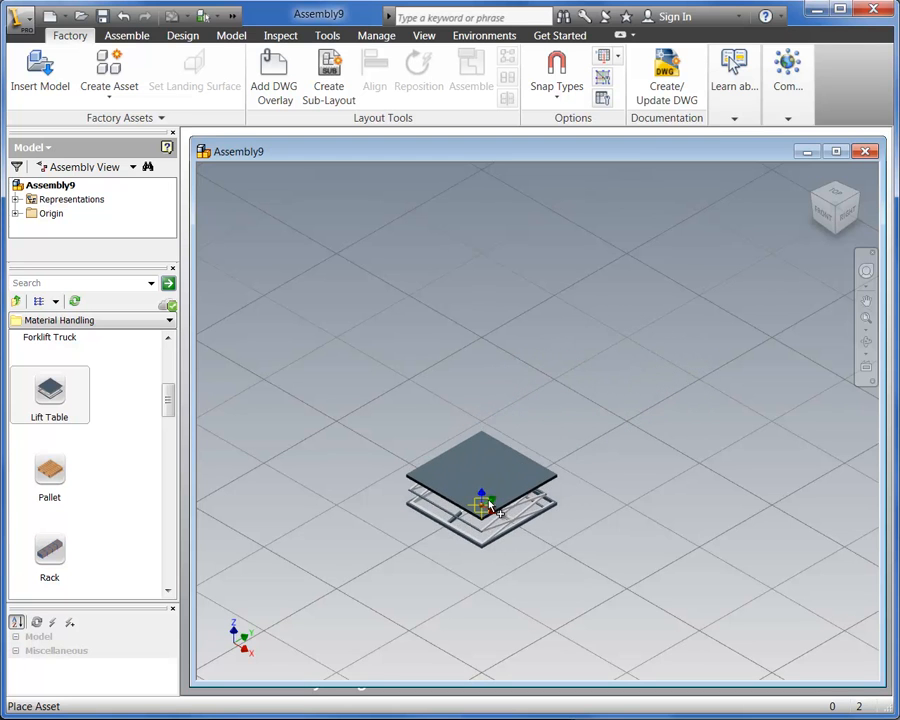
{"action": "left_click", "coordinate": [490, 502]}
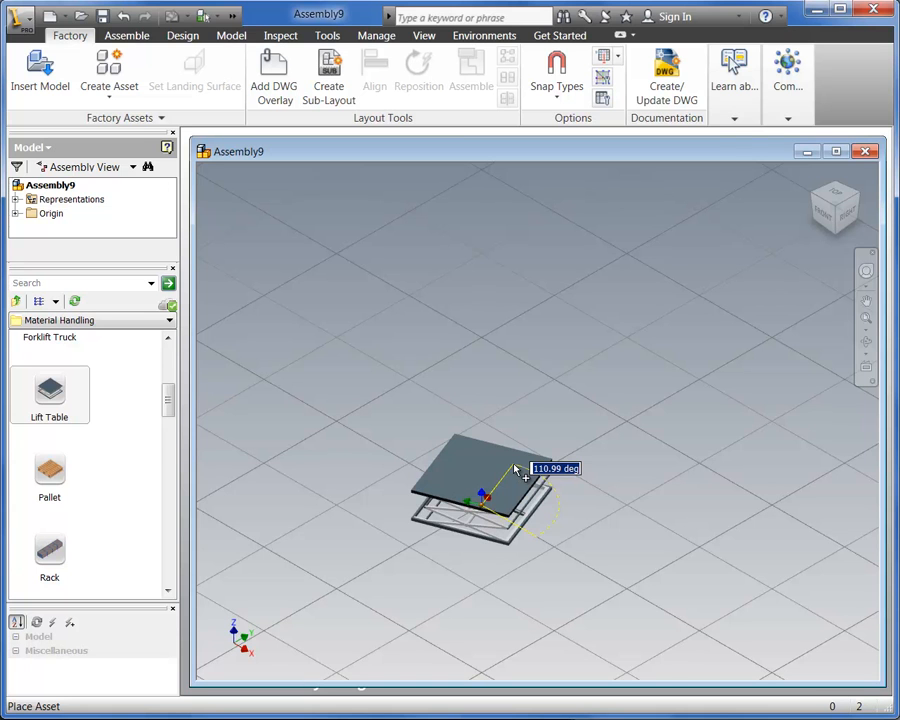
{"action": "type", "text": "9"}
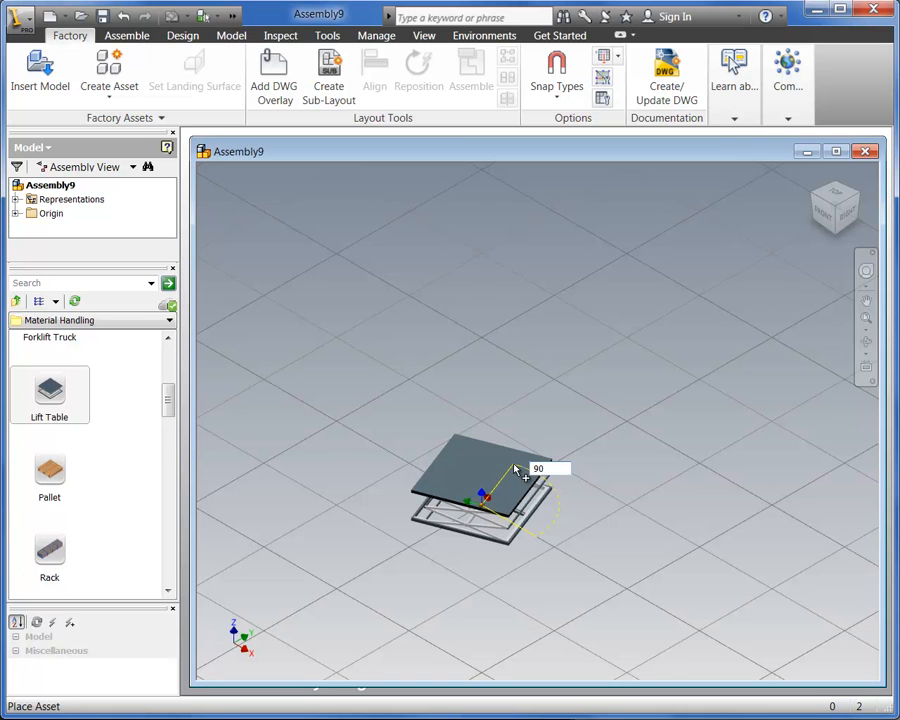
{"action": "type", "text": "0"}
{"action": "key", "text": "Return"}
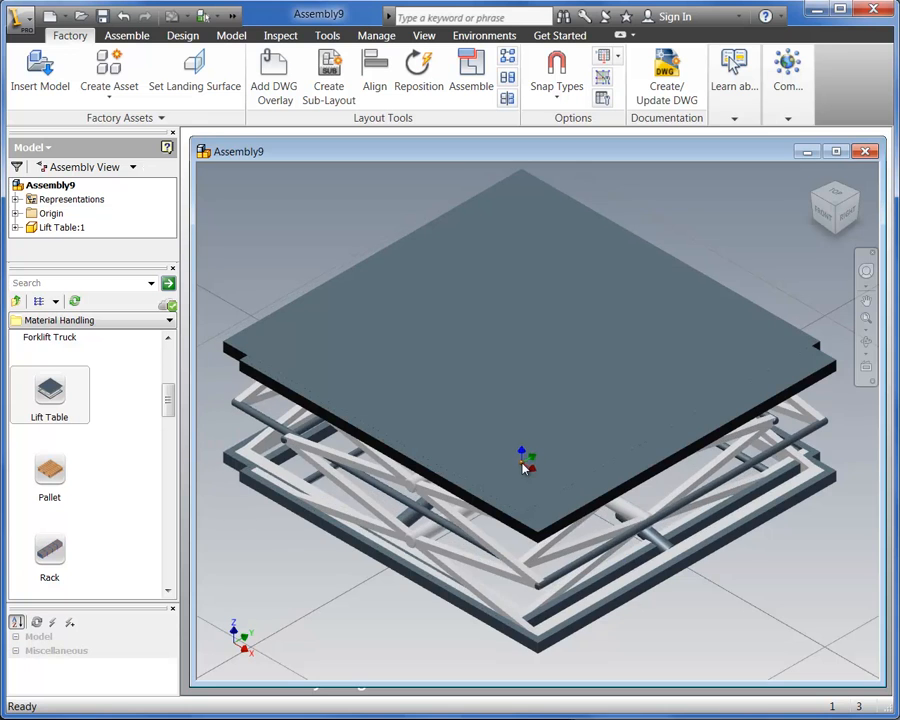
Finish the Lift Table placement without adding a second table to the floor
{"action": "scroll", "coordinate": [513, 465], "scroll_direction": "down", "scroll_amount": 5}
{"action": "left_click", "coordinate": [476, 430]}
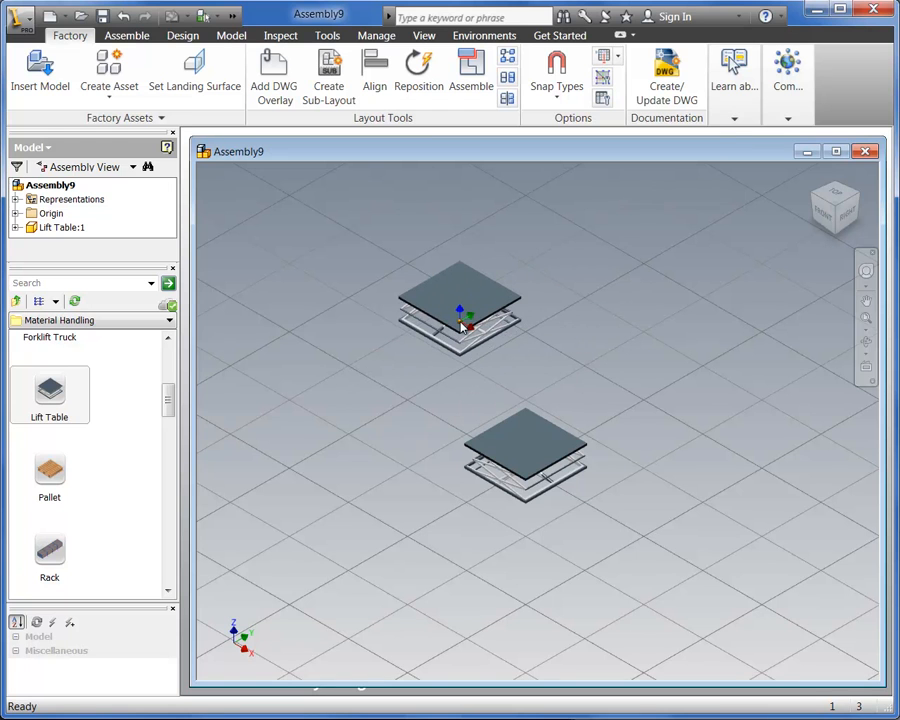
{"action": "right_click", "coordinate": [461, 327]}
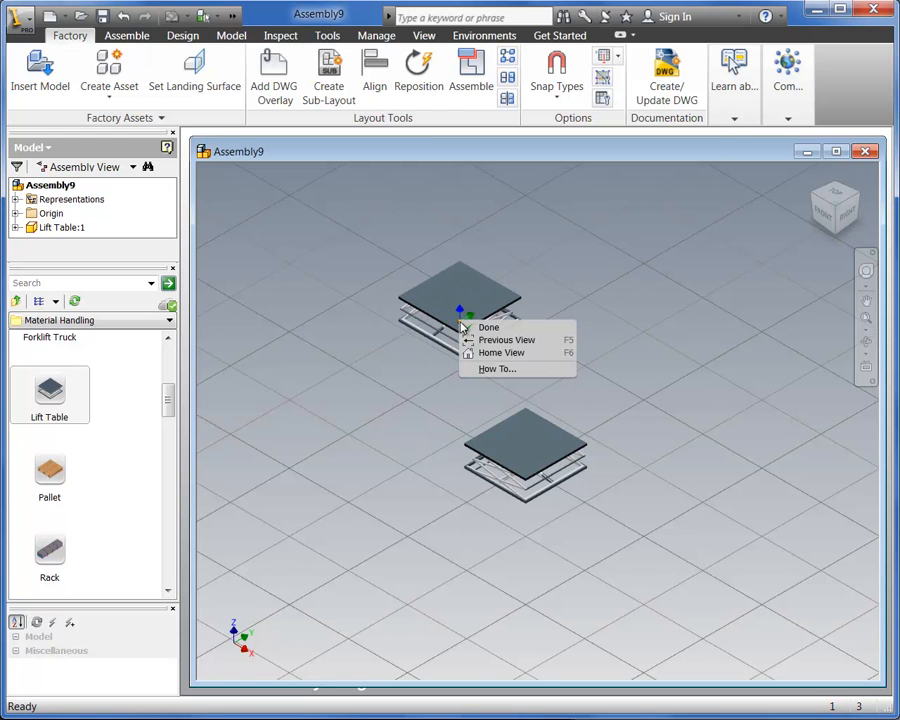
{"action": "left_click", "coordinate": [488, 329]}
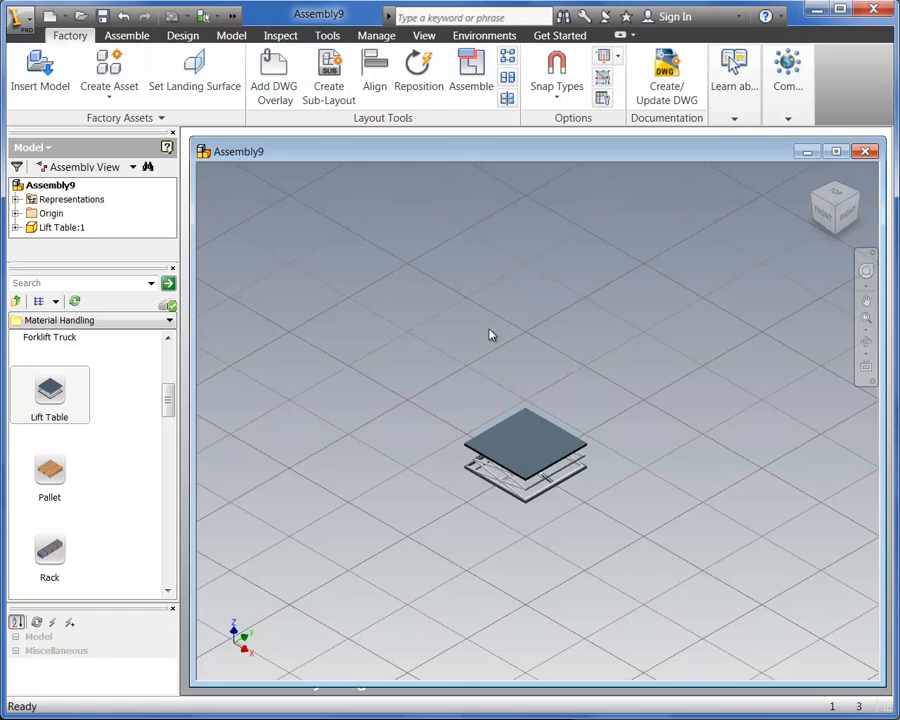
{"action": "left_click", "coordinate": [427, 371]}
Enable the Snap to Surface snap type in addition to the floor and grid snaps
{"action": "left_click", "coordinate": [563, 90]}
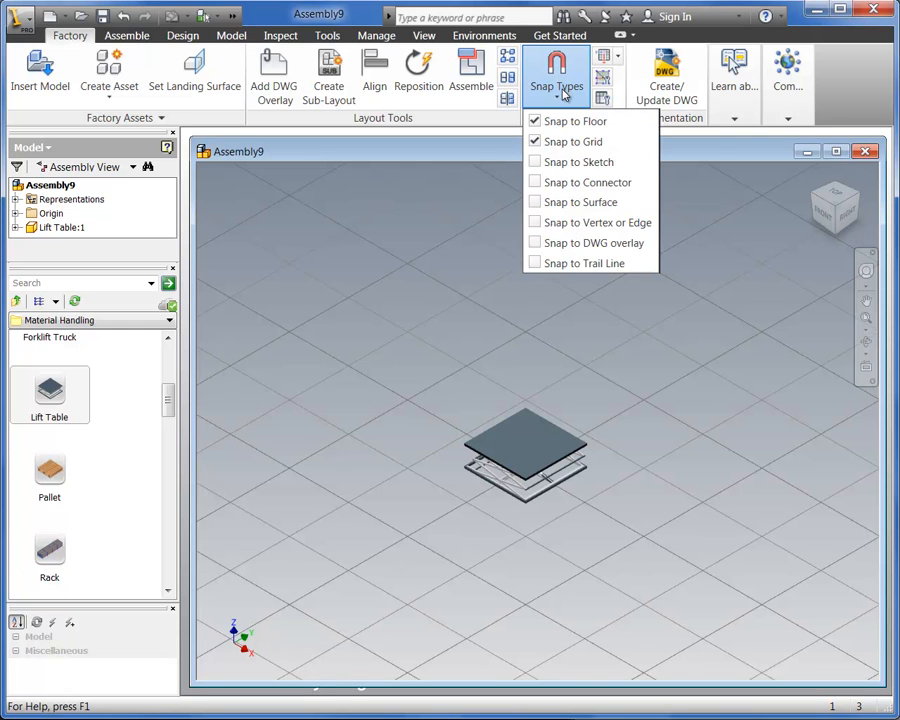
{"action": "left_click", "coordinate": [533, 203]}
{"action": "left_click", "coordinate": [470, 264]}
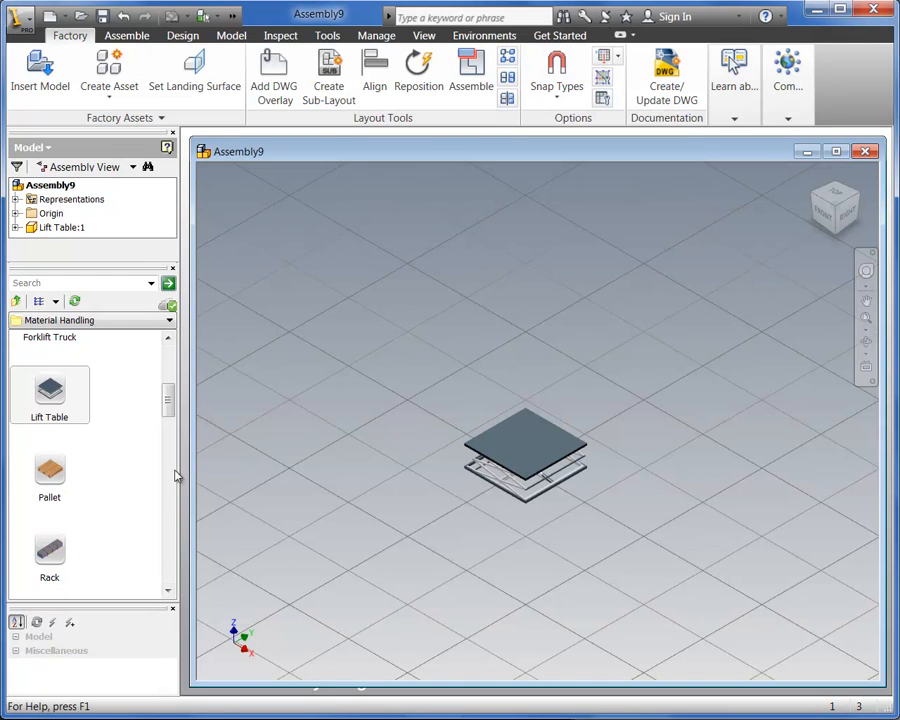
Place one Tote asset from the Material Handling category on the lift table's top surface with a rotation of 0 degrees
{"action": "scroll", "coordinate": [157, 450], "scroll_direction": "down", "scroll_amount": 6}
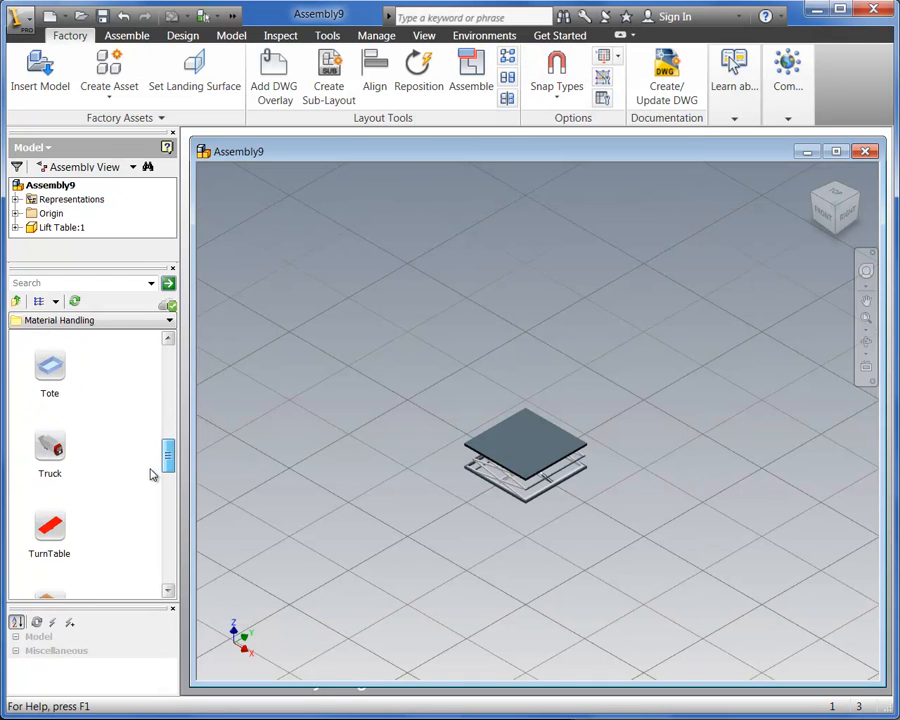
{"action": "scroll", "coordinate": [110, 396], "scroll_direction": "up", "scroll_amount": 2}
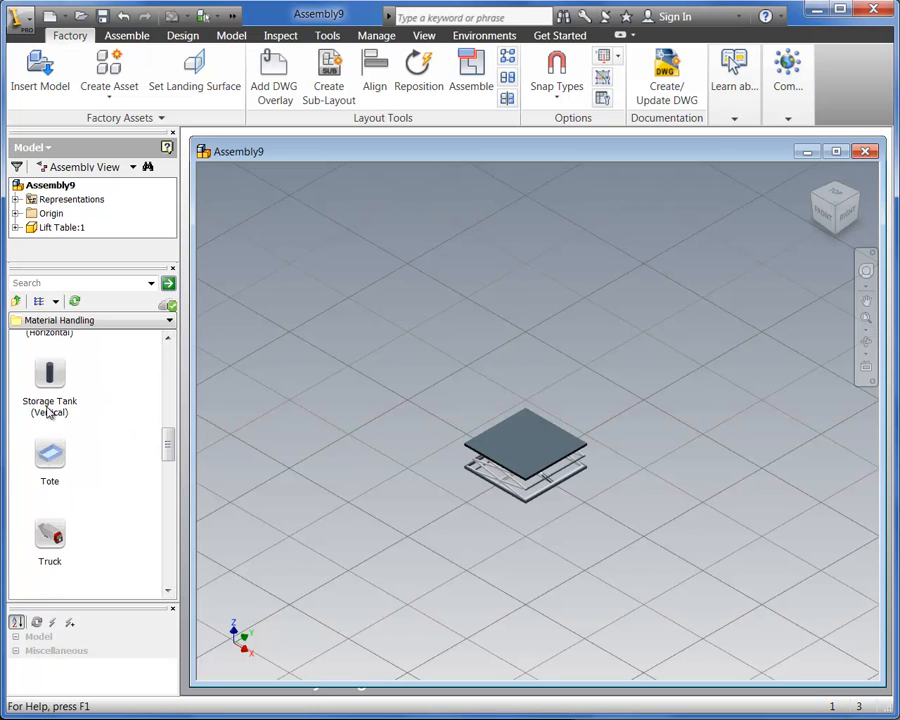
{"action": "left_click_drag", "start_coordinate": [42, 458], "coordinate": [391, 528]}
{"action": "left_click_drag", "start_coordinate": [509, 470], "coordinate": [536, 456]}
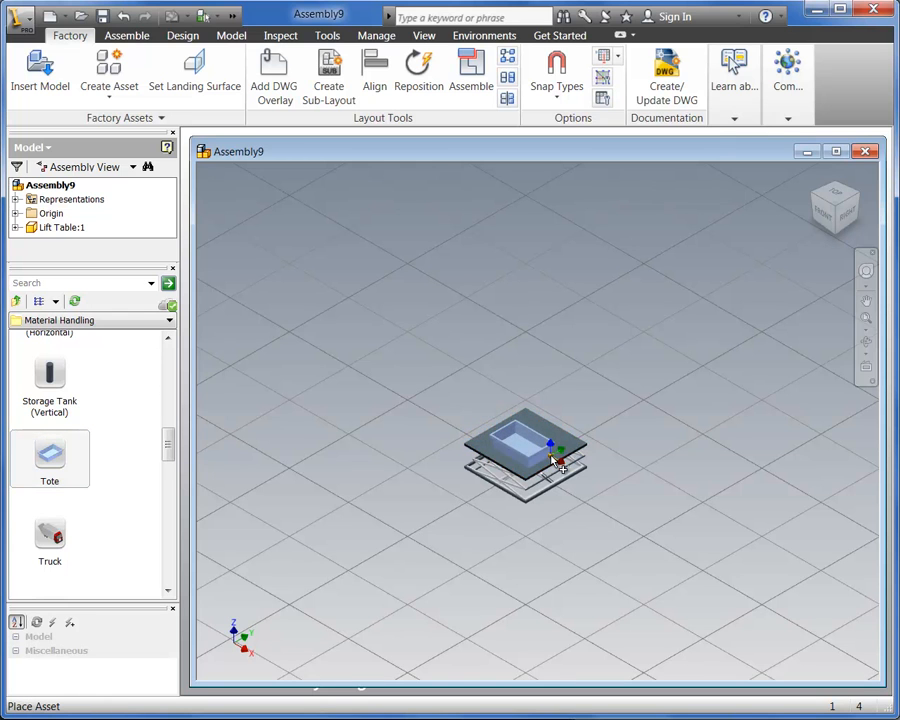
{"action": "left_click", "coordinate": [551, 457]}
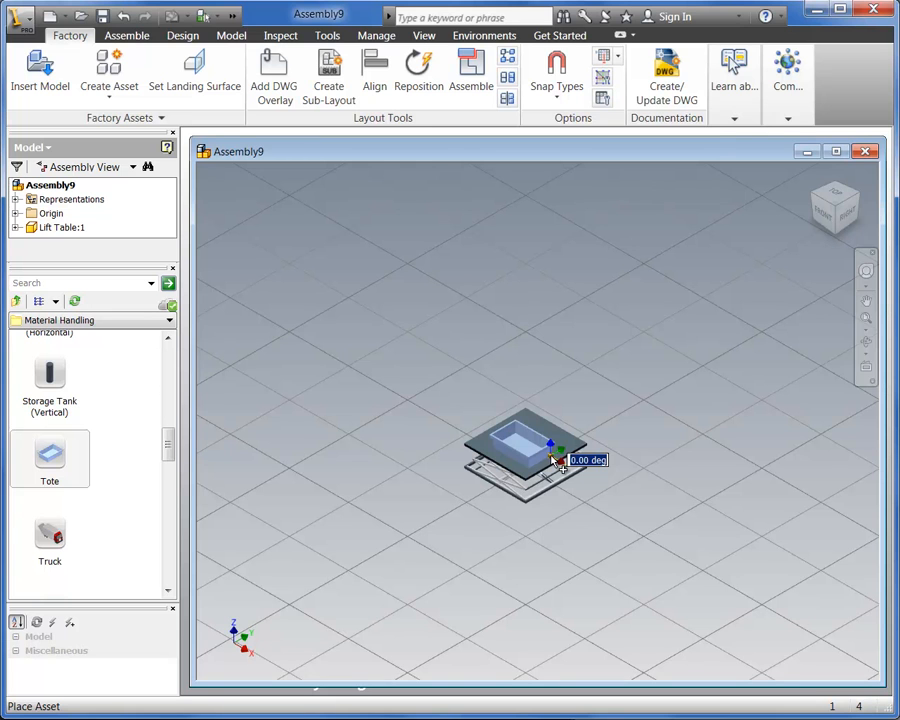
{"action": "right_click", "coordinate": [556, 462]}
{"action": "left_click", "coordinate": [575, 460]}
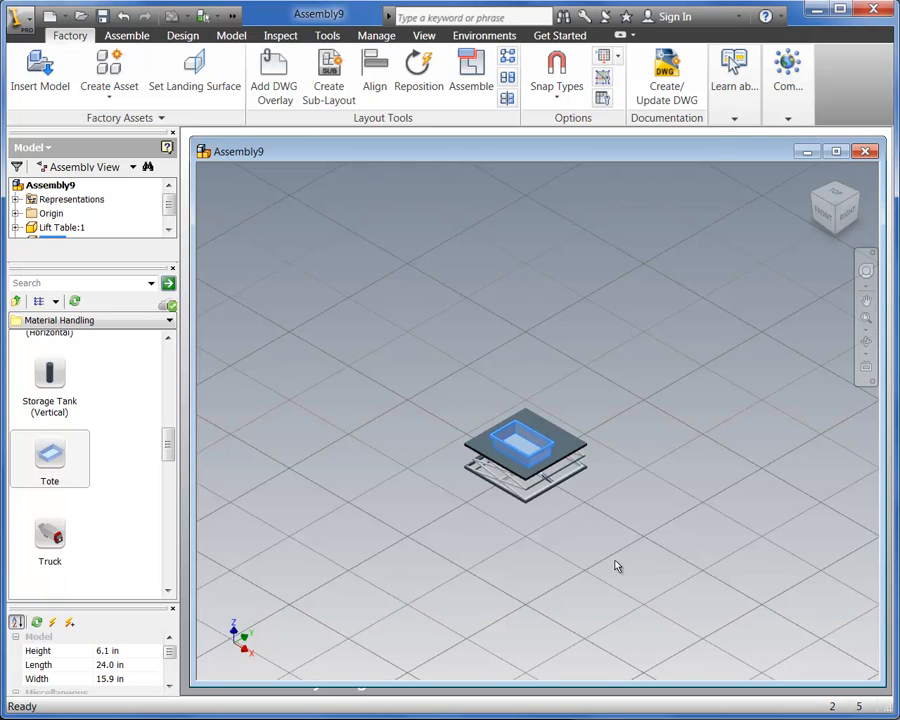
{"action": "scroll", "coordinate": [588, 557], "scroll_direction": "up", "scroll_amount": 3}
{"action": "scroll", "coordinate": [588, 557], "scroll_direction": "down", "scroll_amount": 6}
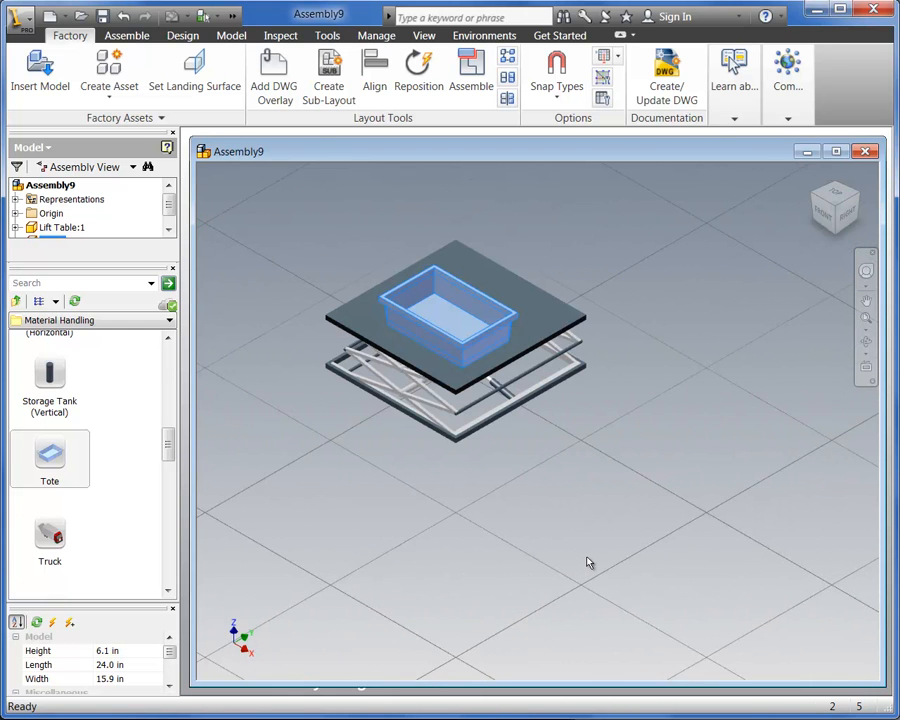
{"action": "middle_click_drag", "start_coordinate": [552, 499], "coordinate": [598, 580]}
{"action": "left_click", "coordinate": [598, 580]}
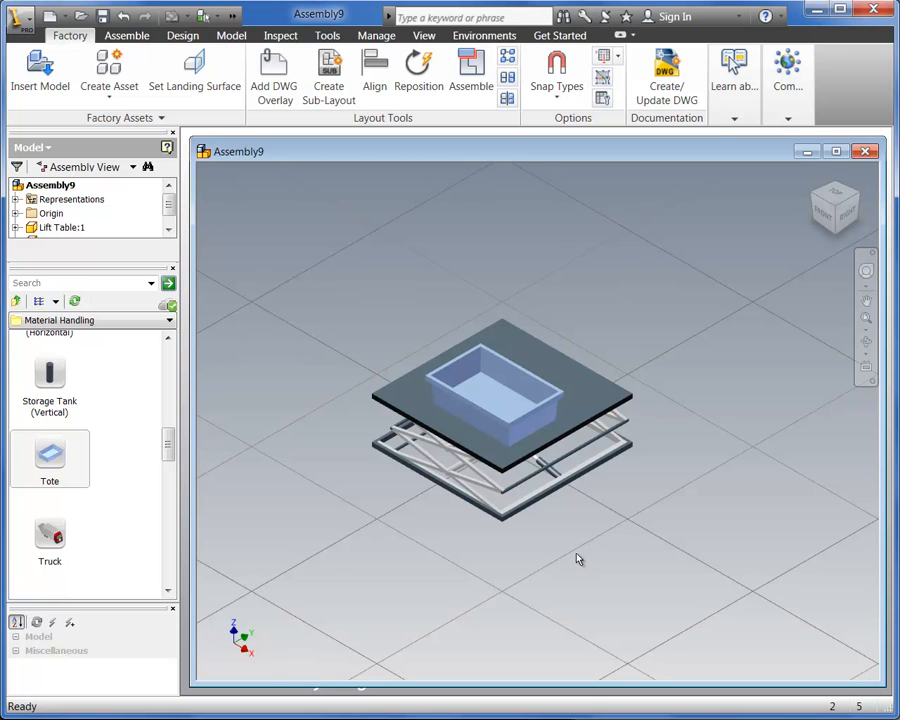
Return to the system assets, open the Belt category under Conveyor, and locate the Straight Belt Conveyor asset
{"action": "scroll", "coordinate": [558, 544], "scroll_direction": "up", "scroll_amount": 4}
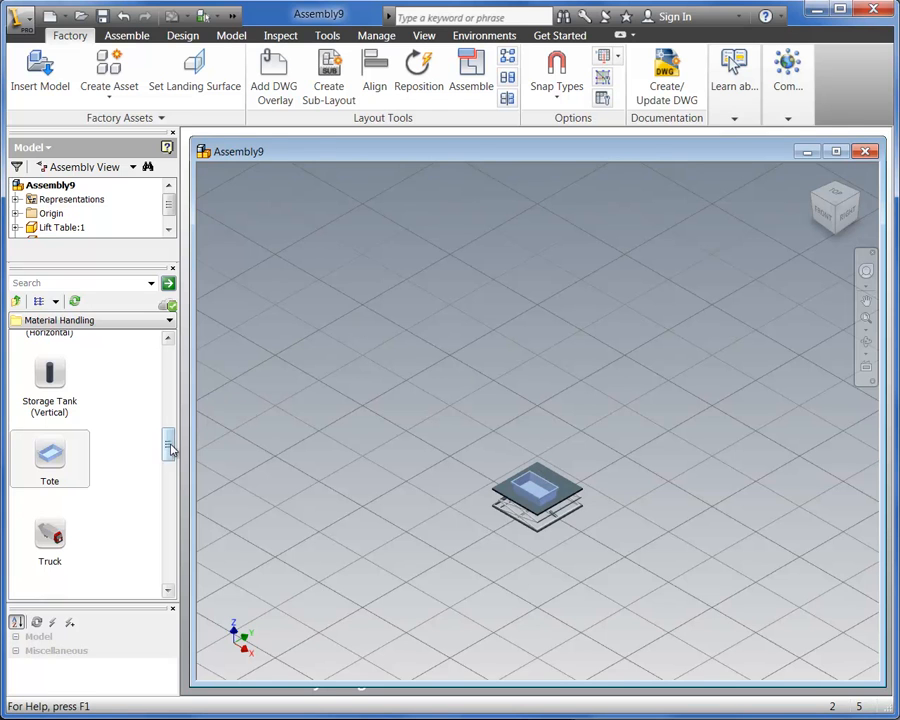
{"action": "left_click_drag", "start_coordinate": [169, 446], "coordinate": [169, 348]}
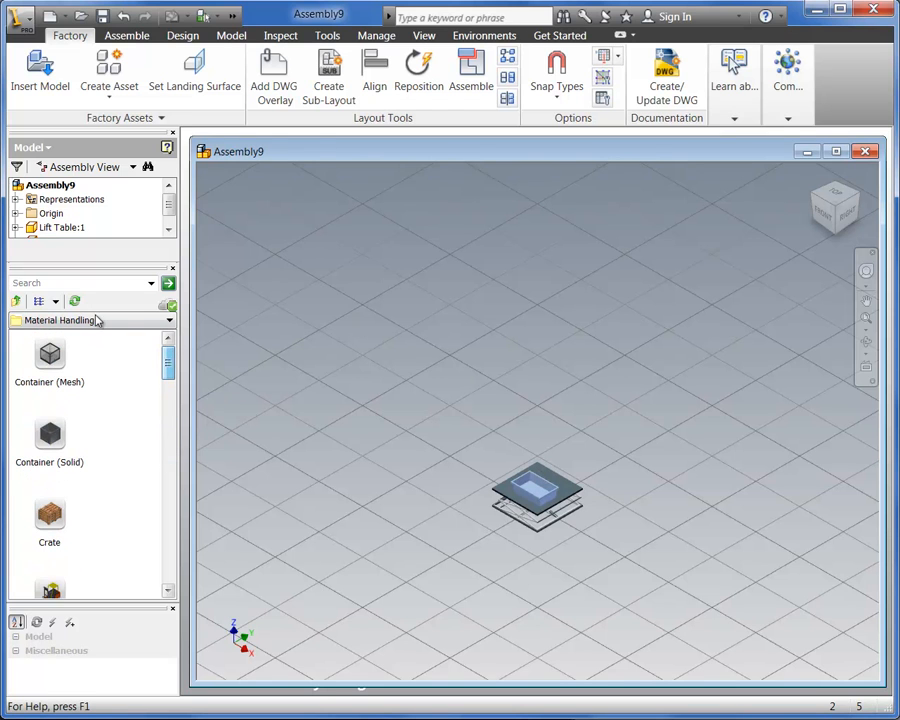
{"action": "left_click", "coordinate": [17, 301]}
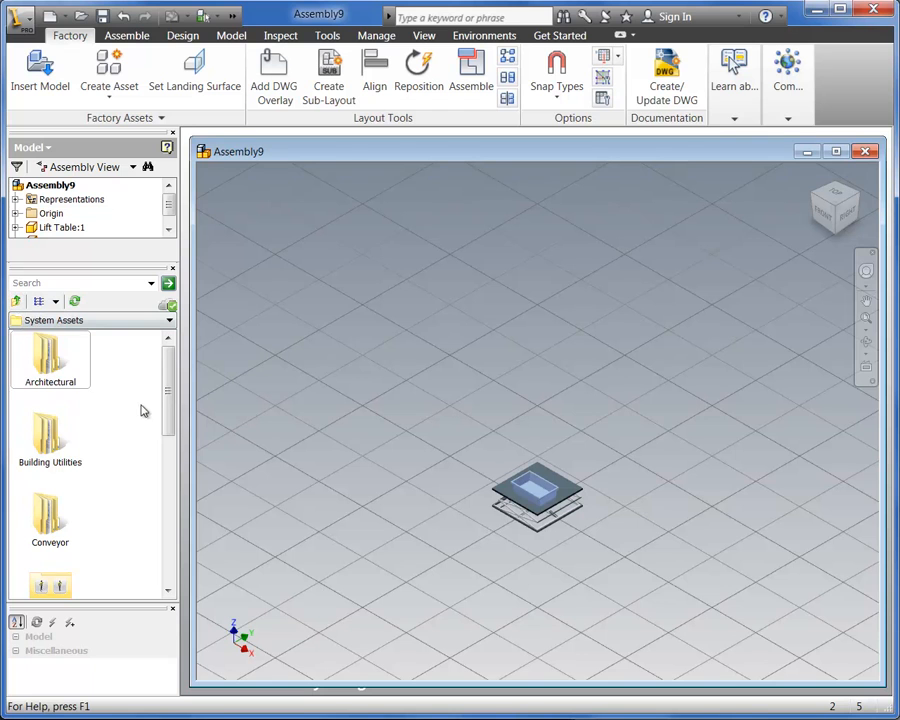
{"action": "left_click_drag", "start_coordinate": [167, 418], "coordinate": [169, 452]}
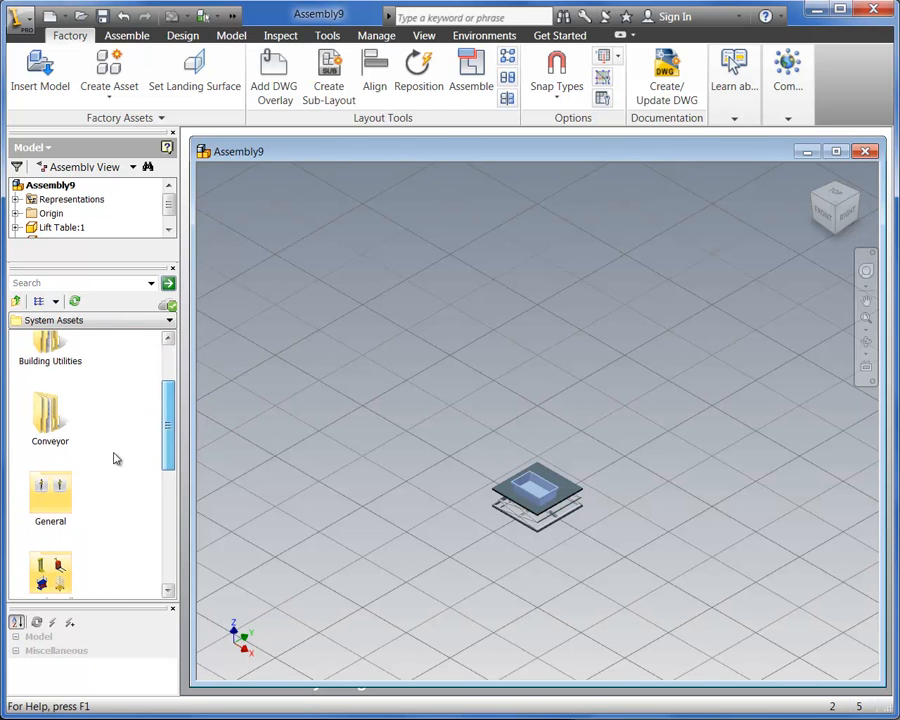
{"action": "double_click", "coordinate": [50, 418]}
{"action": "double_click", "coordinate": [50, 366]}
{"action": "left_click_drag", "start_coordinate": [168, 418], "coordinate": [156, 512]}
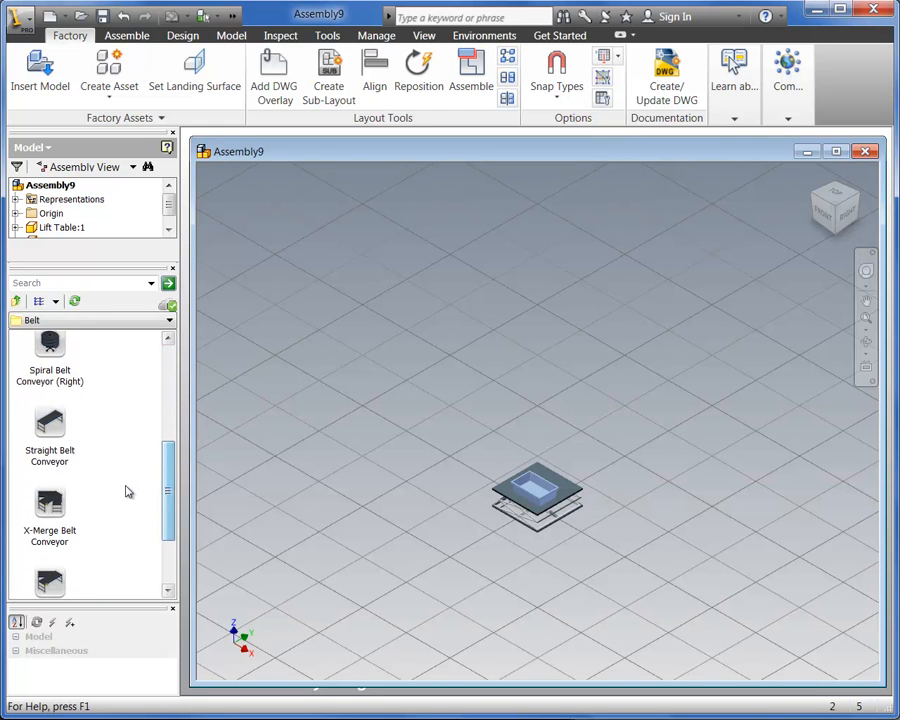
Place one Straight Belt Conveyor on the floor behind the lift table with a rotation of 0 degrees and end the placement
{"action": "left_click", "coordinate": [55, 430]}
{"action": "left_click_drag", "start_coordinate": [55, 430], "coordinate": [490, 338]}
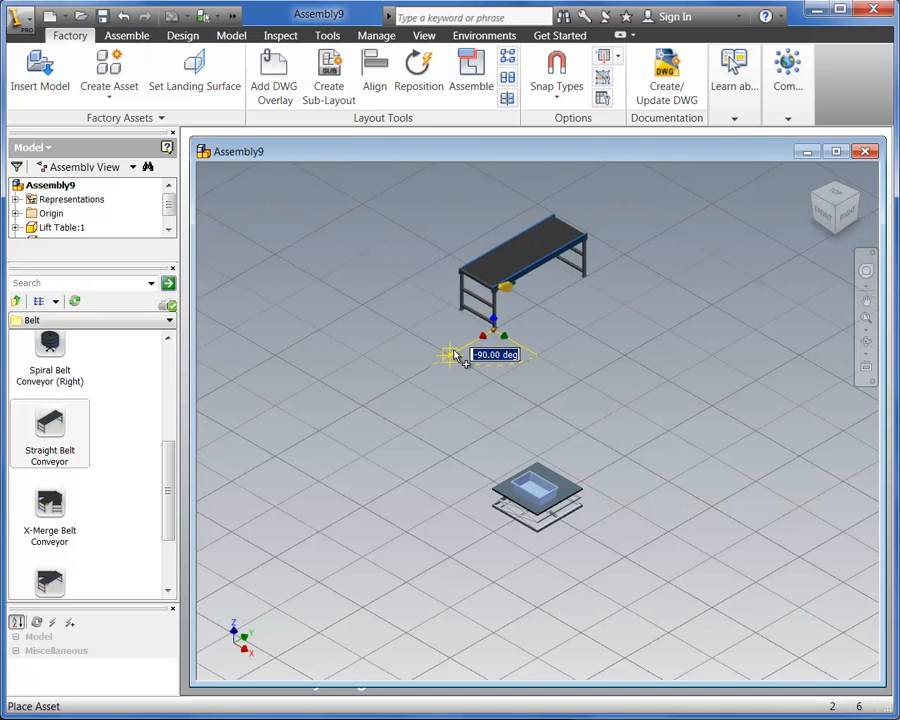
{"action": "type", "text": "0"}
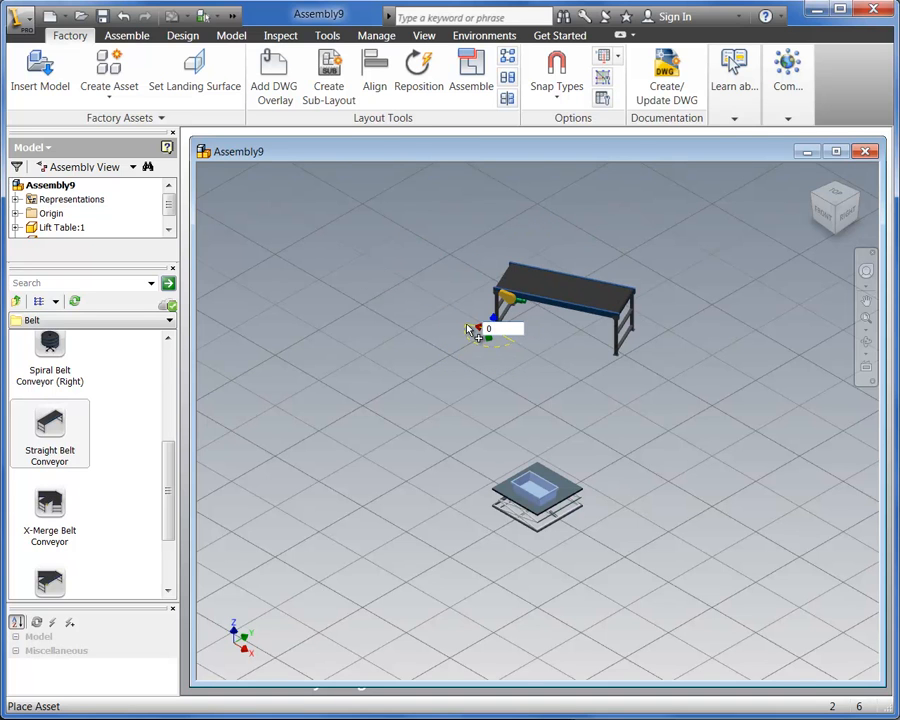
{"action": "key", "text": "Return"}
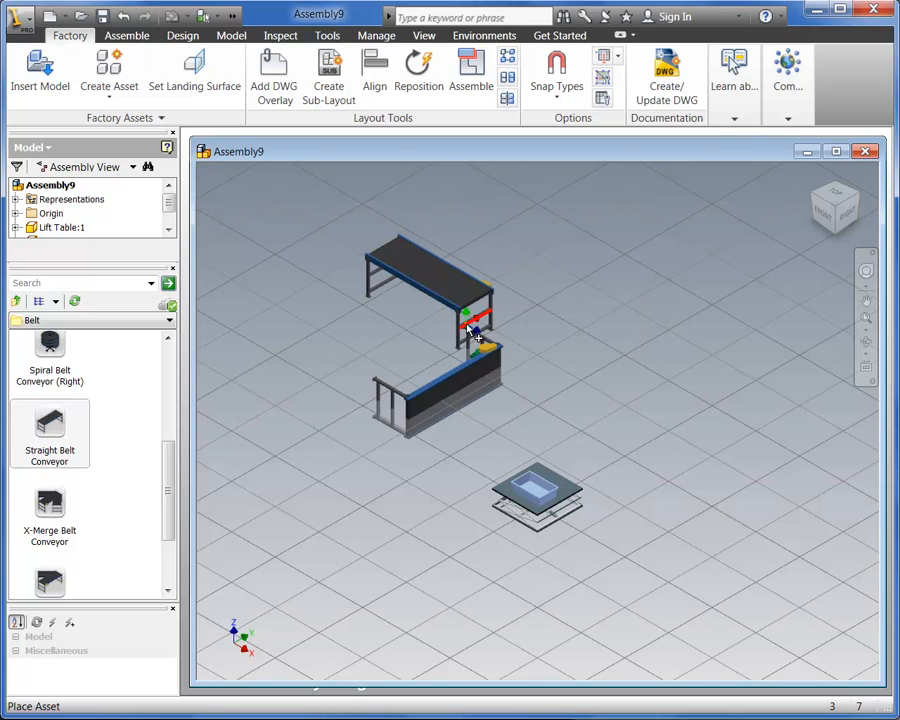
{"action": "right_click", "coordinate": [467, 321]}
{"action": "left_click", "coordinate": [503, 328]}
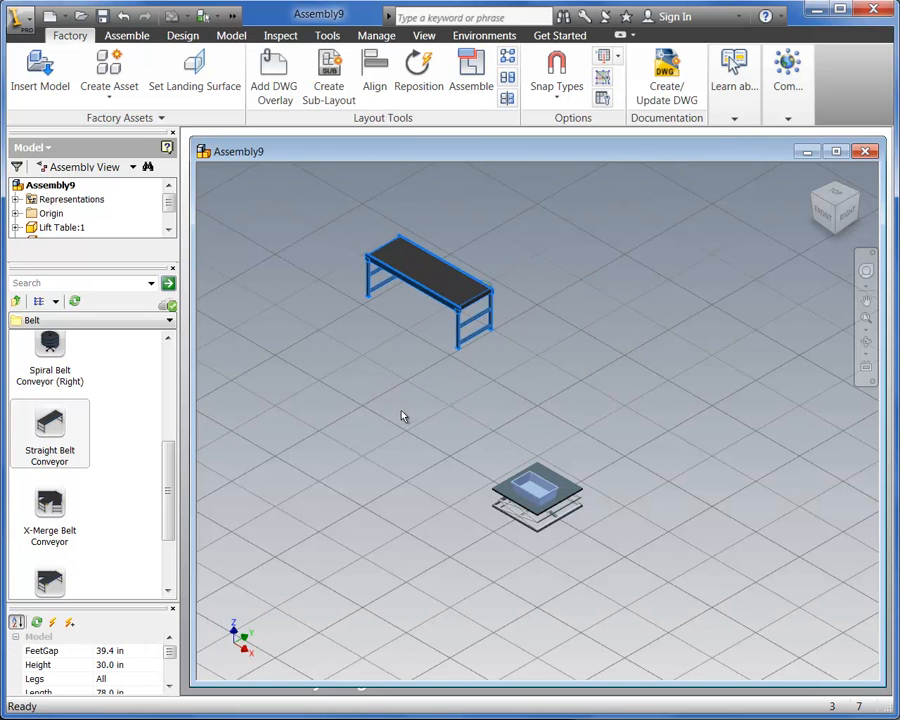
{"action": "left_click", "coordinate": [389, 404]}
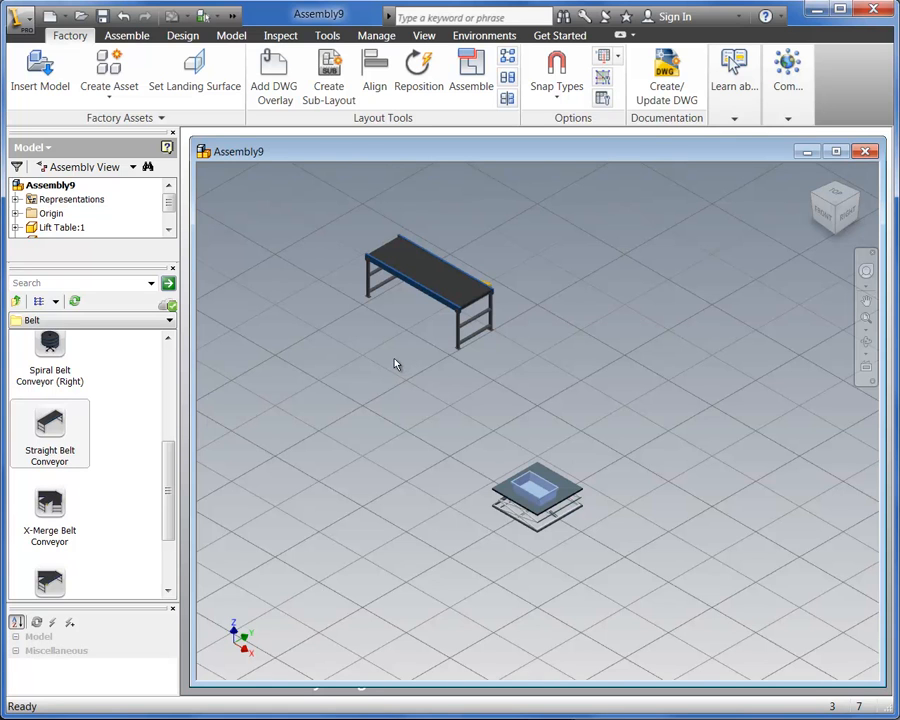
Enable the Snap to Connector snap type and attach a second Straight Belt Conveyor to the front end of the first one
{"action": "left_click", "coordinate": [557, 88]}
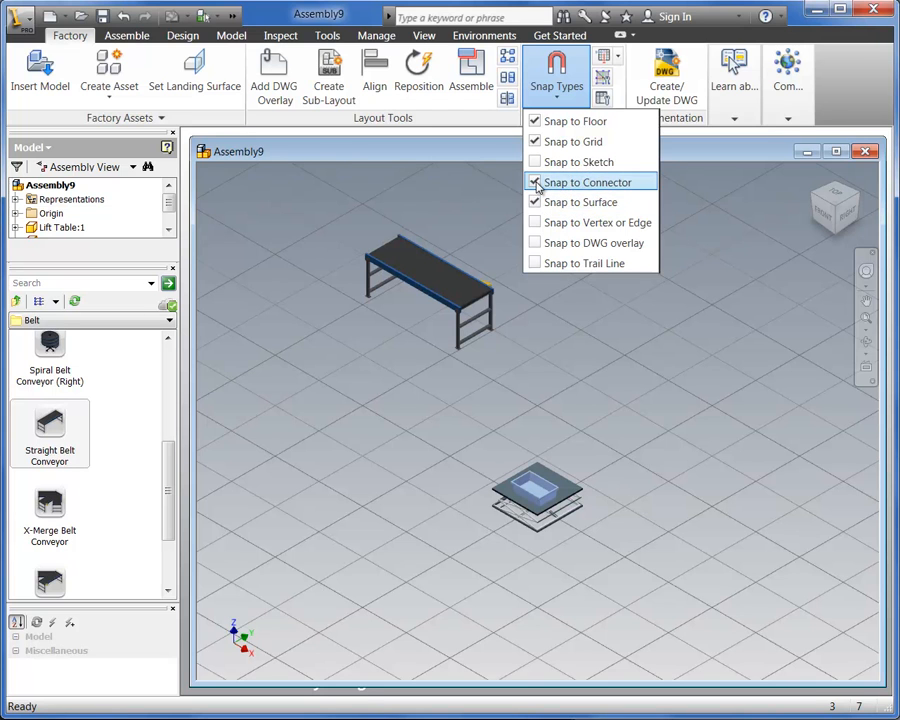
{"action": "left_click", "coordinate": [341, 247]}
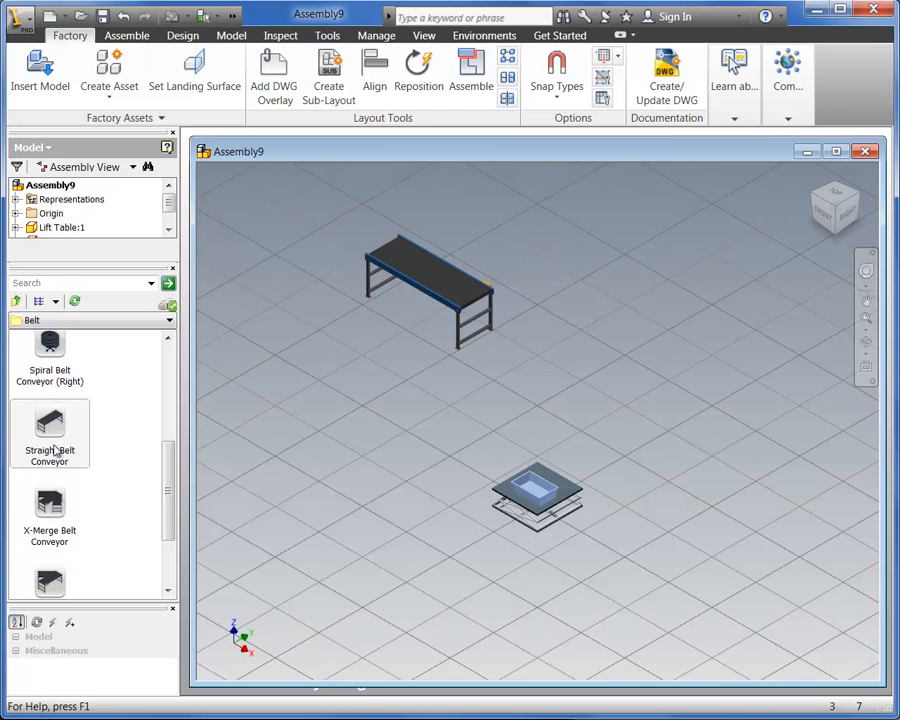
{"action": "left_click_drag", "start_coordinate": [58, 440], "coordinate": [646, 453]}
{"action": "left_click_drag", "start_coordinate": [681, 416], "coordinate": [690, 410]}
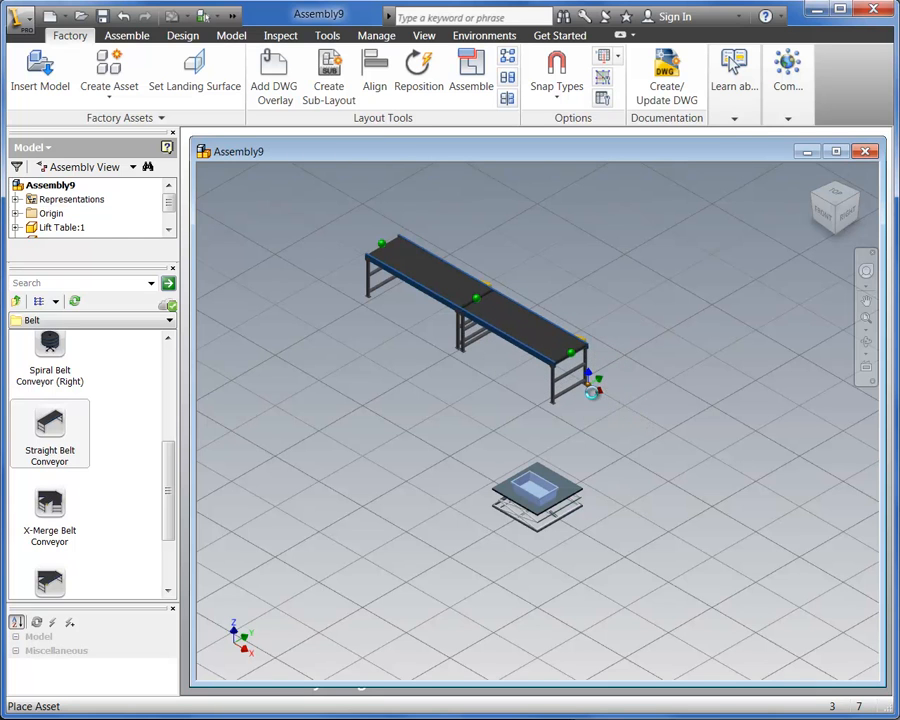
{"action": "left_click", "coordinate": [597, 400]}
{"action": "right_click", "coordinate": [593, 396]}
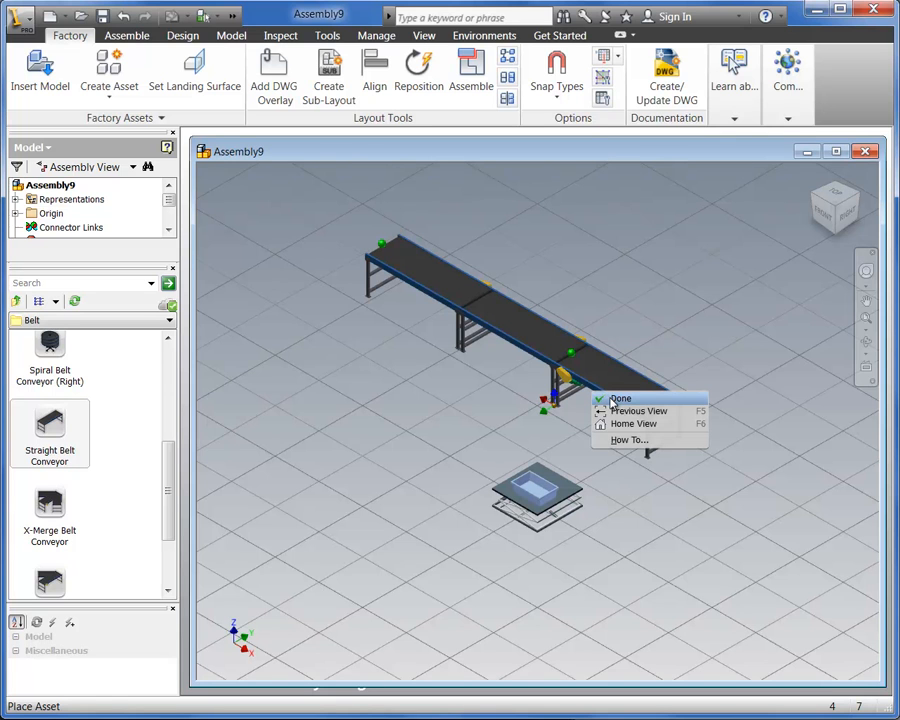
{"action": "left_click", "coordinate": [614, 401]}
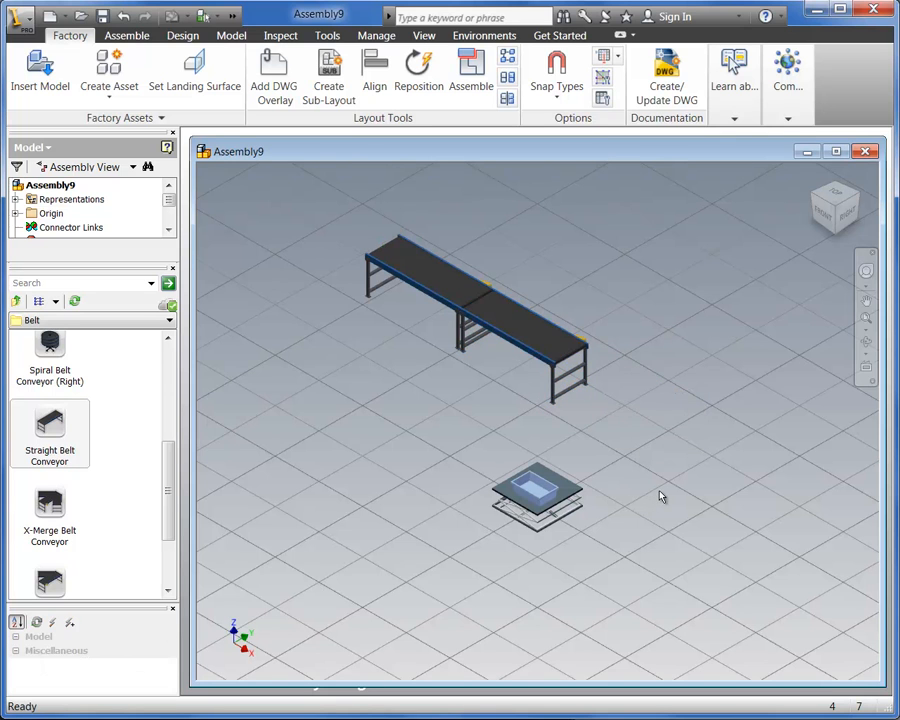
Move the two connected belt conveyors together to a new position on the floor
{"action": "left_click", "coordinate": [510, 327]}
{"action": "left_click_drag", "start_coordinate": [512, 321], "coordinate": [648, 373]}
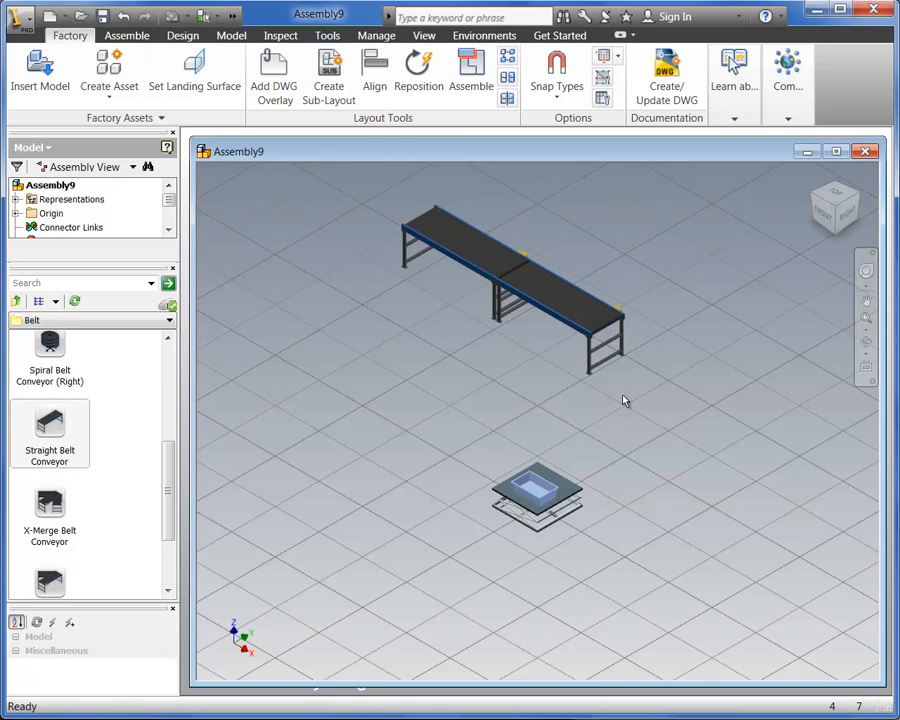
Pull the second belt conveyor away from the first, and reconnect it to the first conveyor's end
{"action": "left_click_drag", "start_coordinate": [569, 342], "coordinate": [730, 450]}
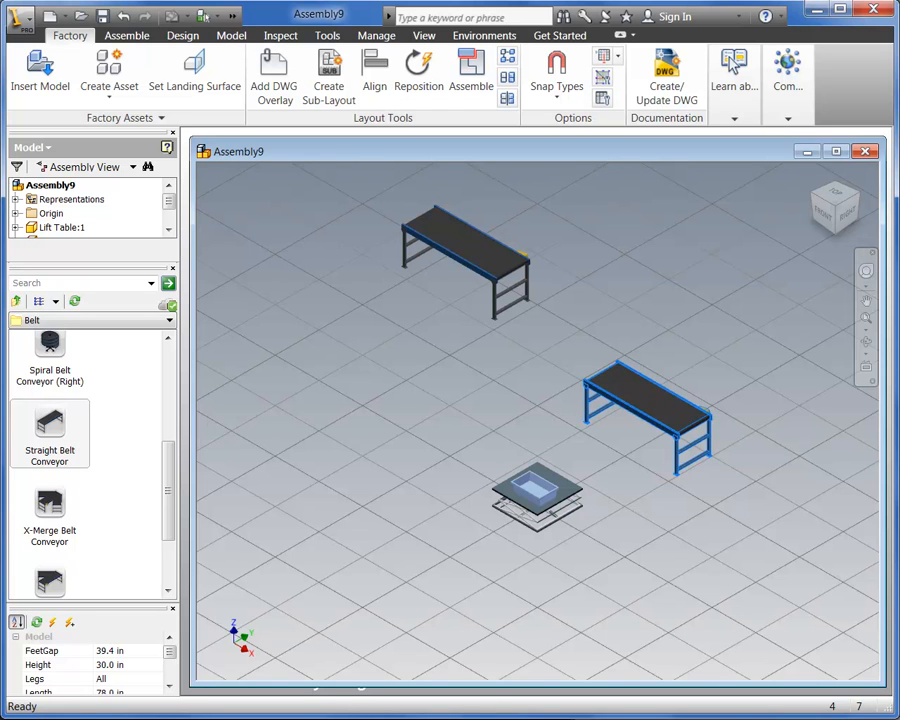
{"action": "left_click_drag", "start_coordinate": [659, 396], "coordinate": [643, 366]}
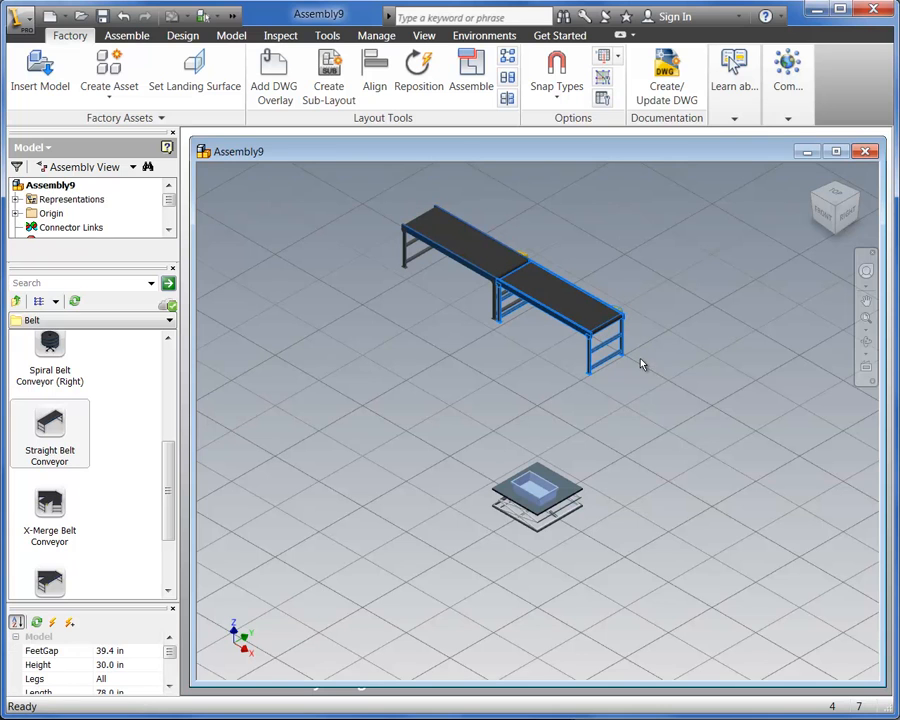
{"action": "left_click", "coordinate": [644, 381]}
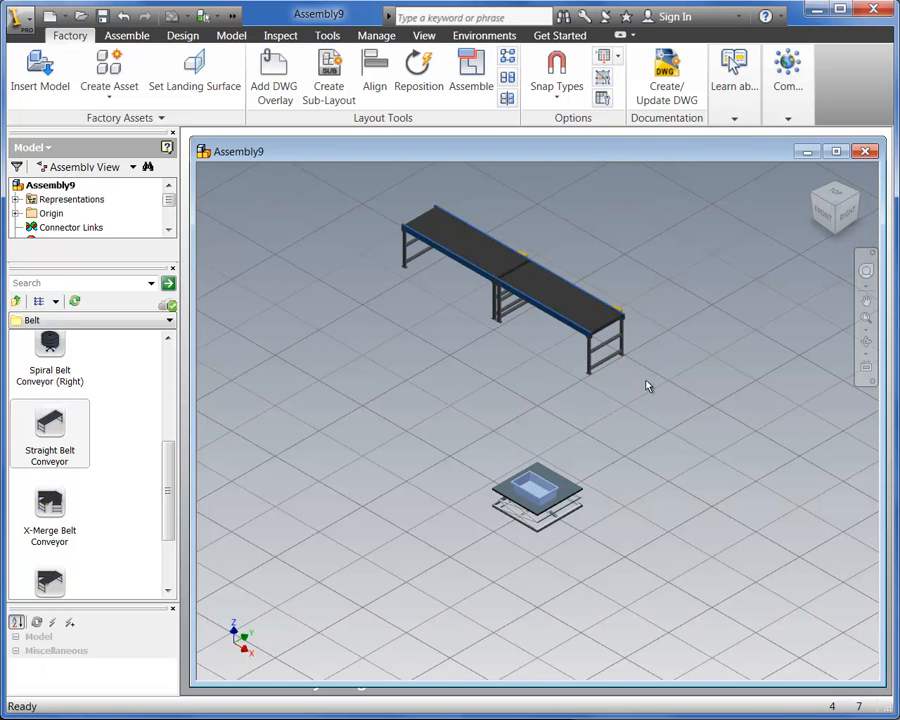